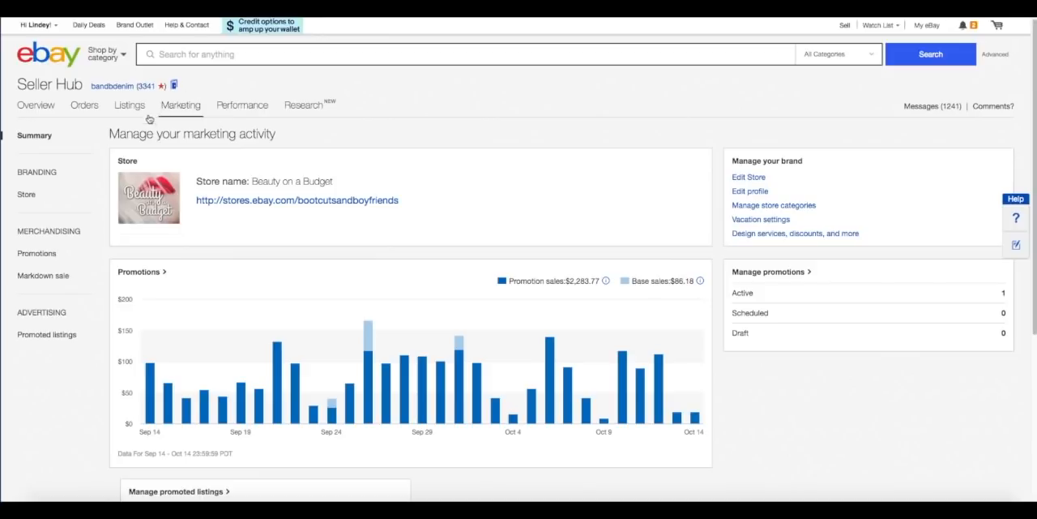
Open the markdown sale promotions and look through the list of active and ended sale events.
{"action": "left_click", "coordinate": [37, 277]}
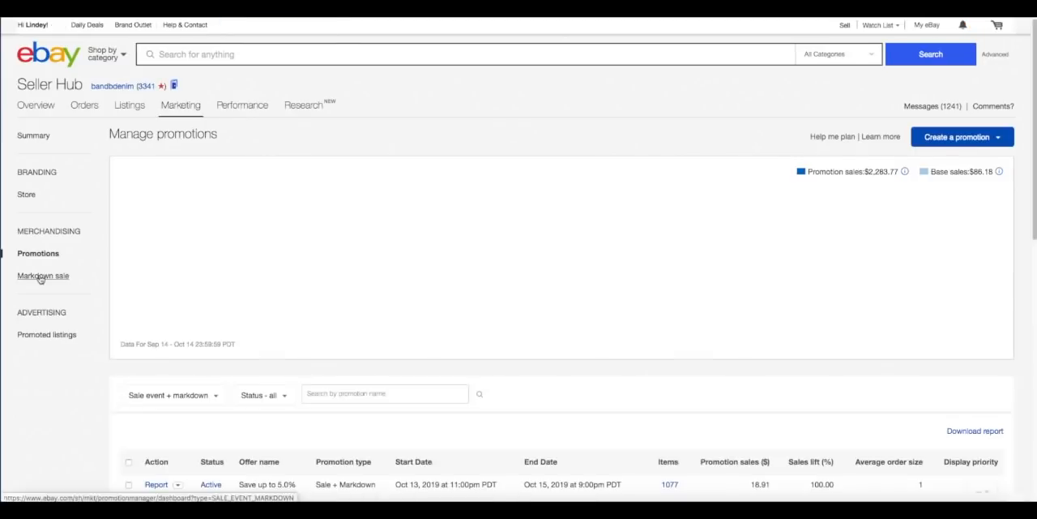
{"action": "left_click_drag", "start_coordinate": [1035, 63], "coordinate": [1036, 132]}
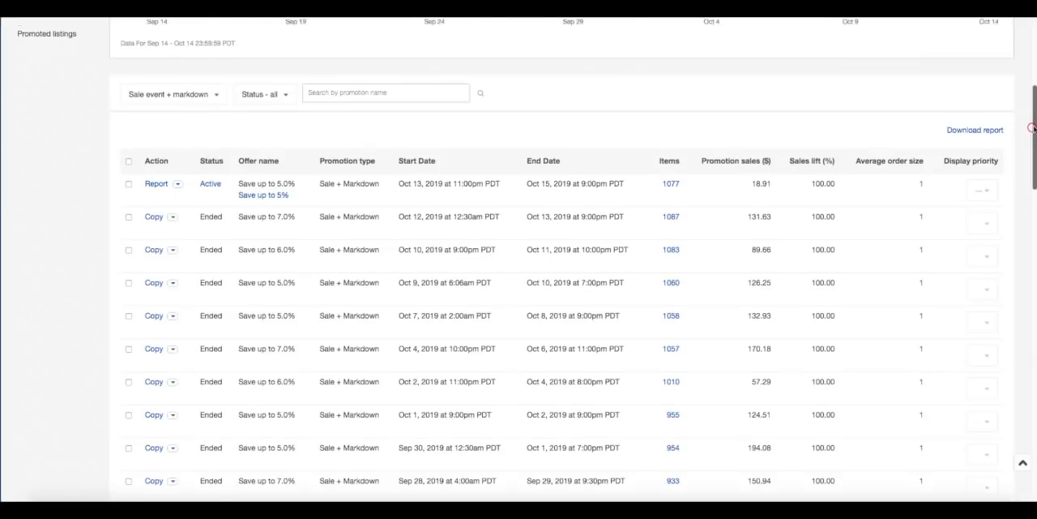
{"action": "scroll", "coordinate": [586, 181], "scroll_direction": "up", "scroll_amount": 3}
{"action": "scroll", "coordinate": [518, 260], "scroll_direction": "up", "scroll_amount": 2}
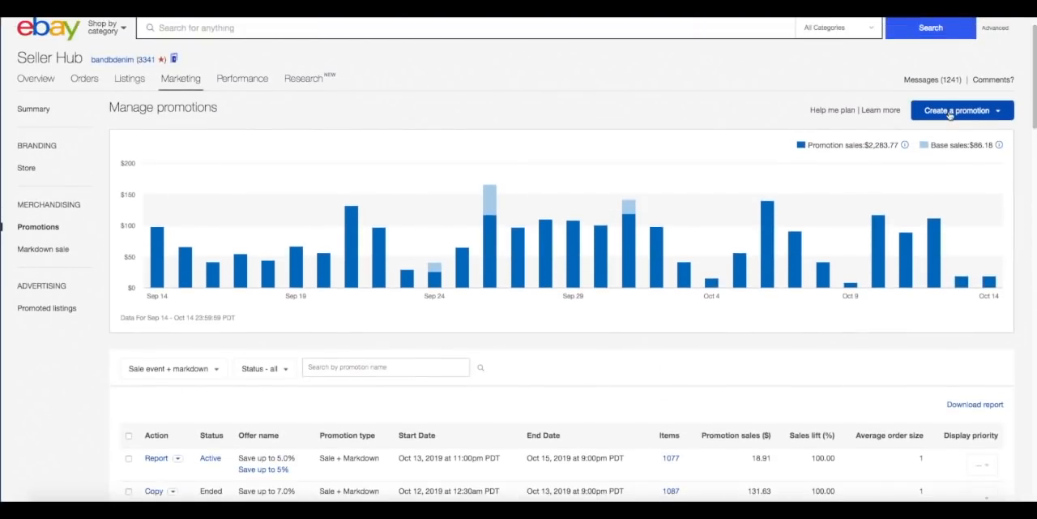
Start a new sale event + markdown promotion with 5% off each item and continue to item selection.
{"action": "left_click", "coordinate": [950, 112]}
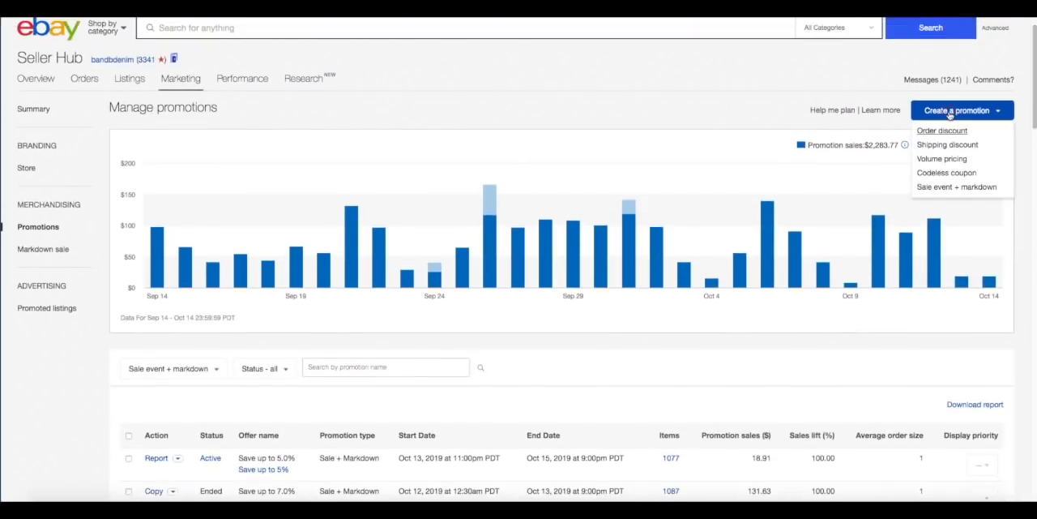
{"action": "left_click", "coordinate": [942, 189]}
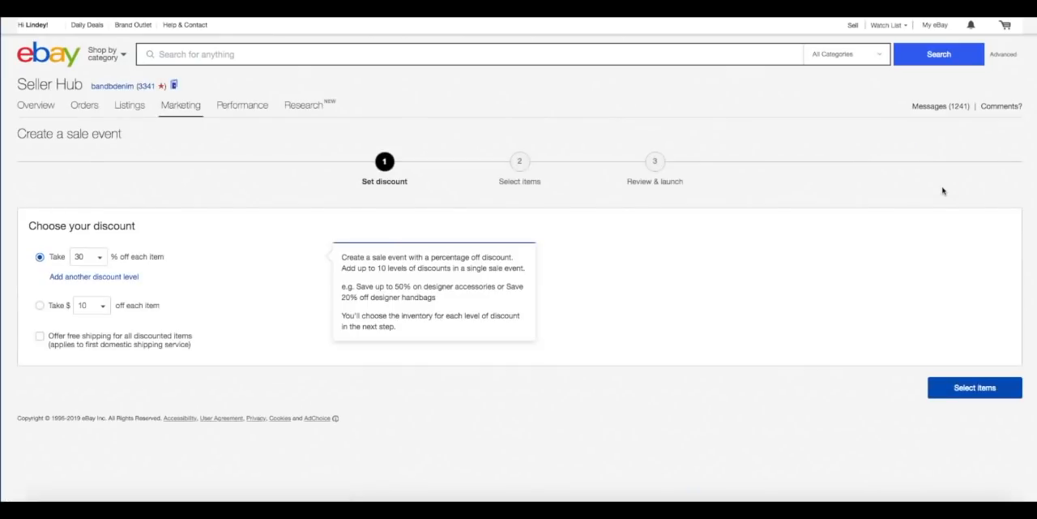
{"action": "left_click", "coordinate": [100, 261]}
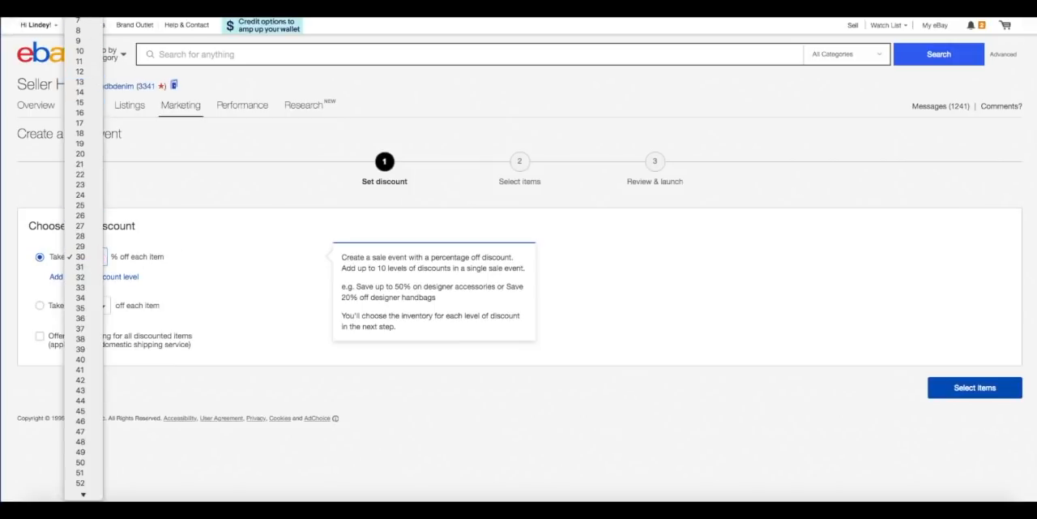
{"action": "left_click", "coordinate": [87, 26]}
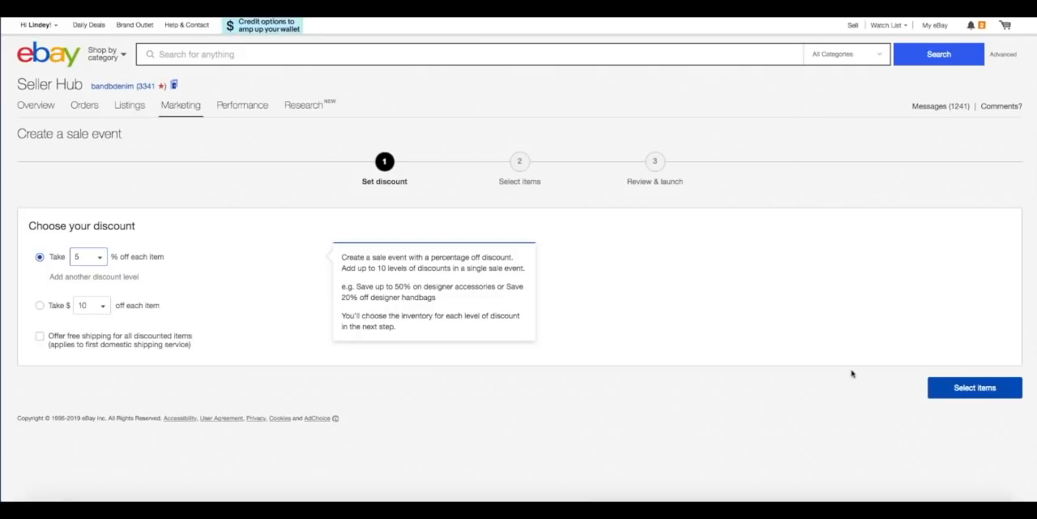
{"action": "left_click", "coordinate": [952, 386]}
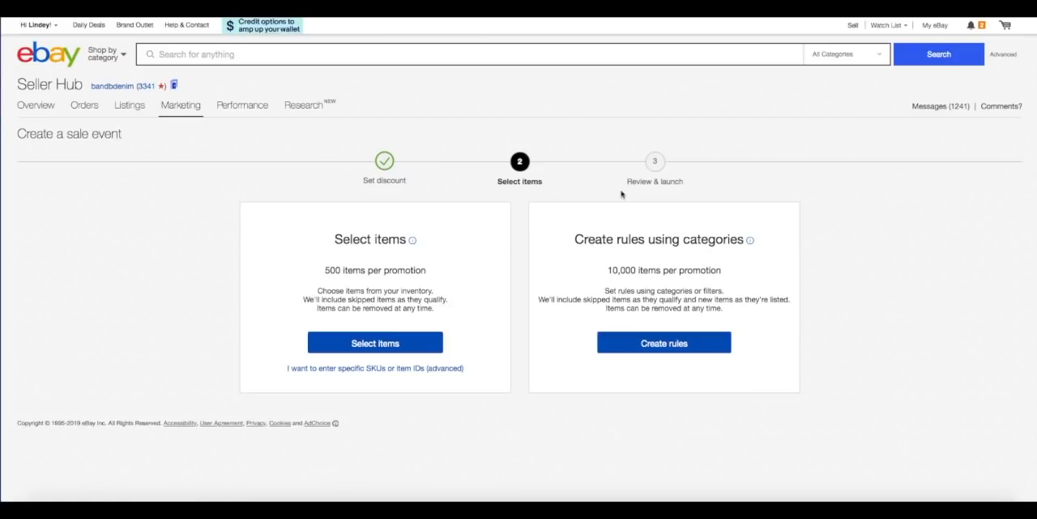
Create a category rule that applies the 5% discount to all inventory and save it for review.
{"action": "left_click", "coordinate": [661, 350]}
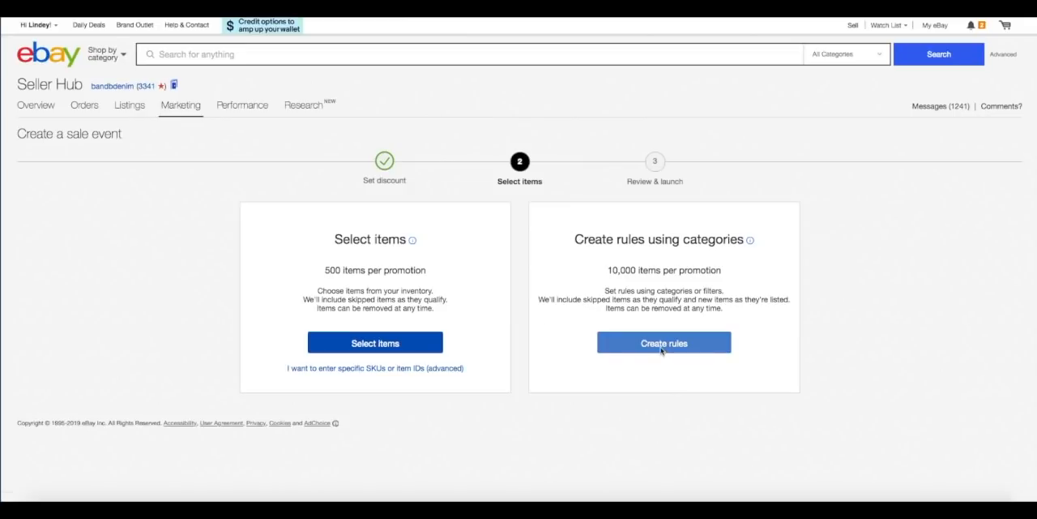
{"action": "left_click", "coordinate": [661, 349]}
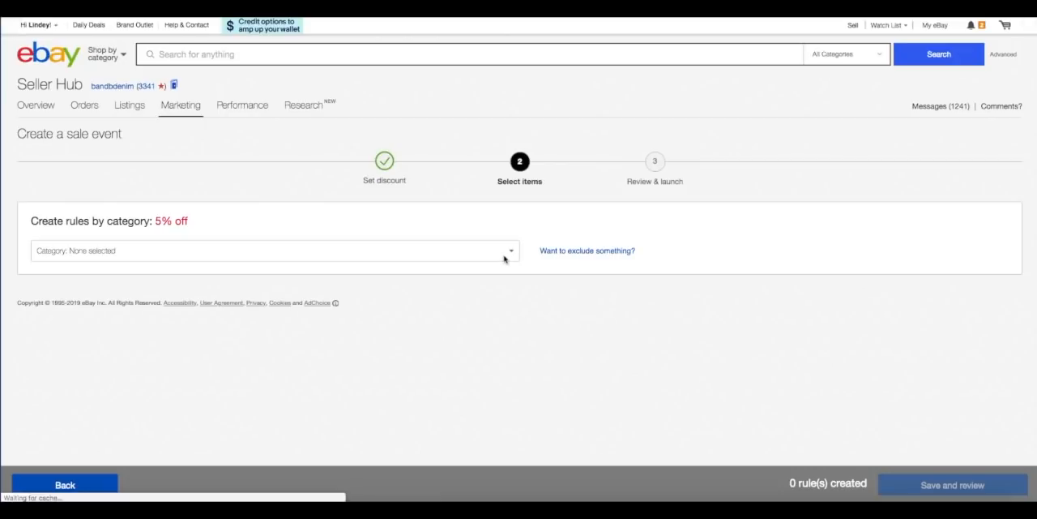
{"action": "left_click", "coordinate": [510, 251]}
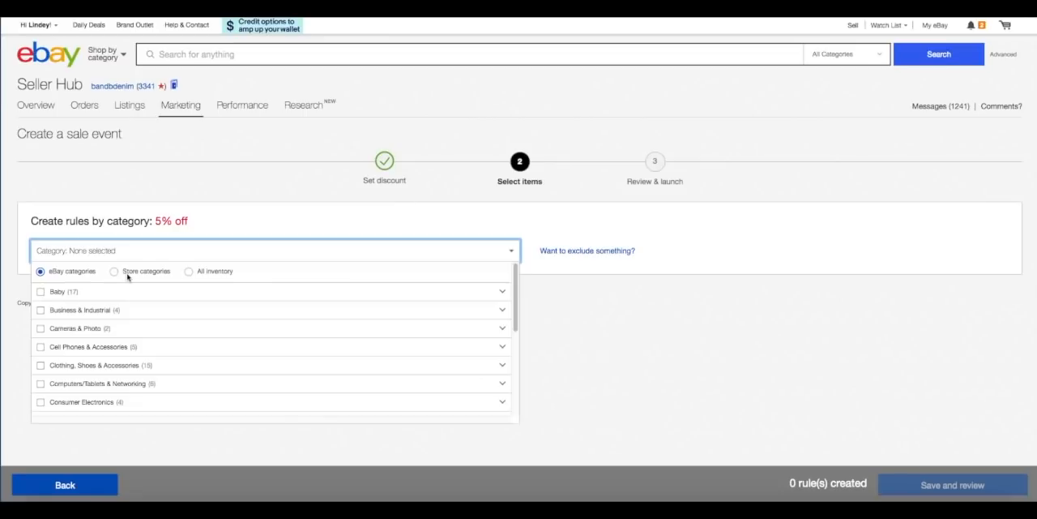
{"action": "left_click", "coordinate": [189, 272]}
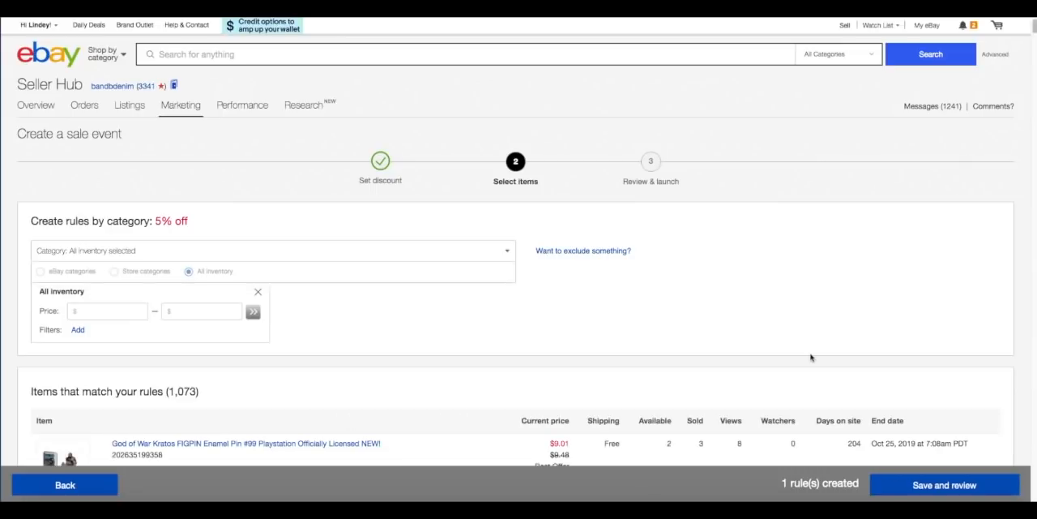
{"action": "left_click", "coordinate": [923, 485]}
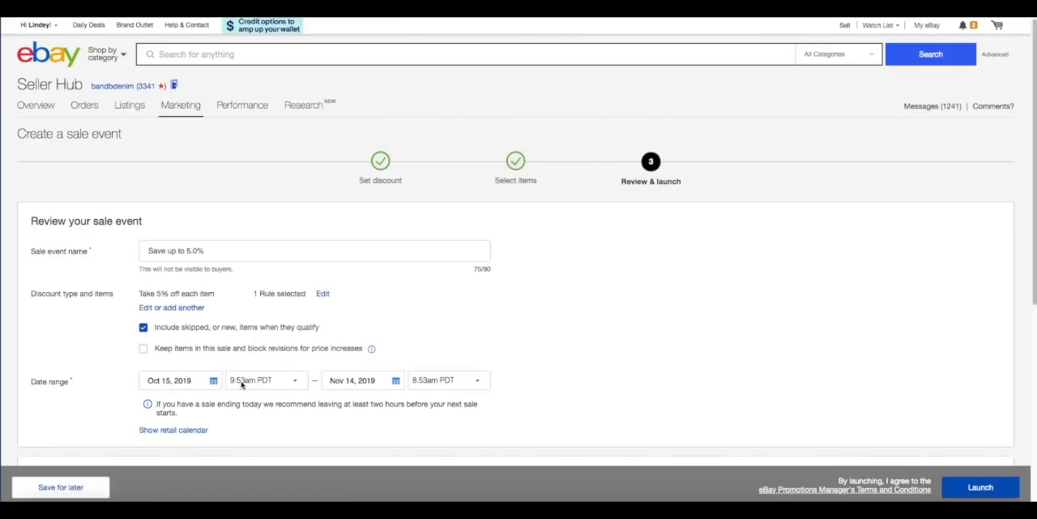
Set the sale event's start time to 11:00pm PDT.
{"action": "left_click", "coordinate": [293, 383]}
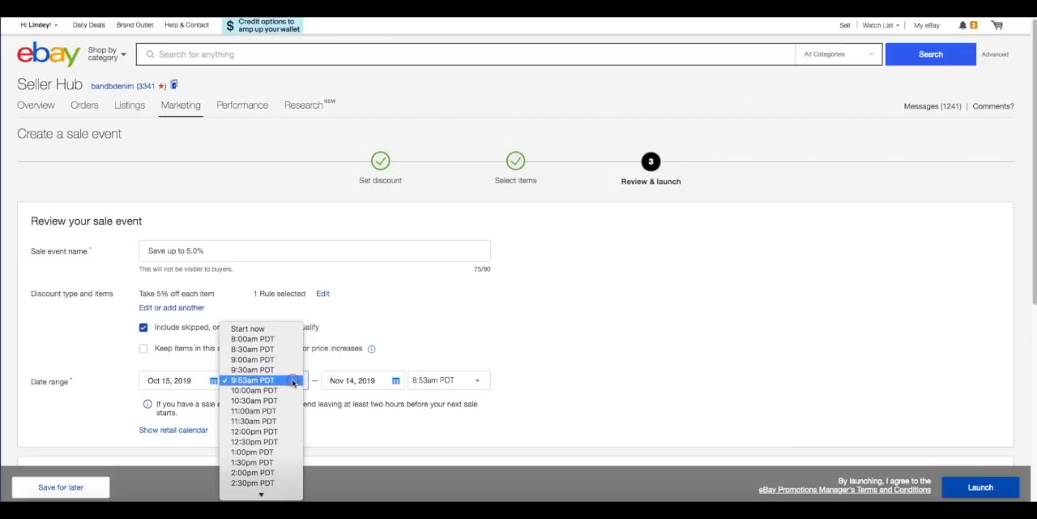
{"action": "scroll", "coordinate": [273, 496], "scroll_direction": "down", "scroll_amount": 3}
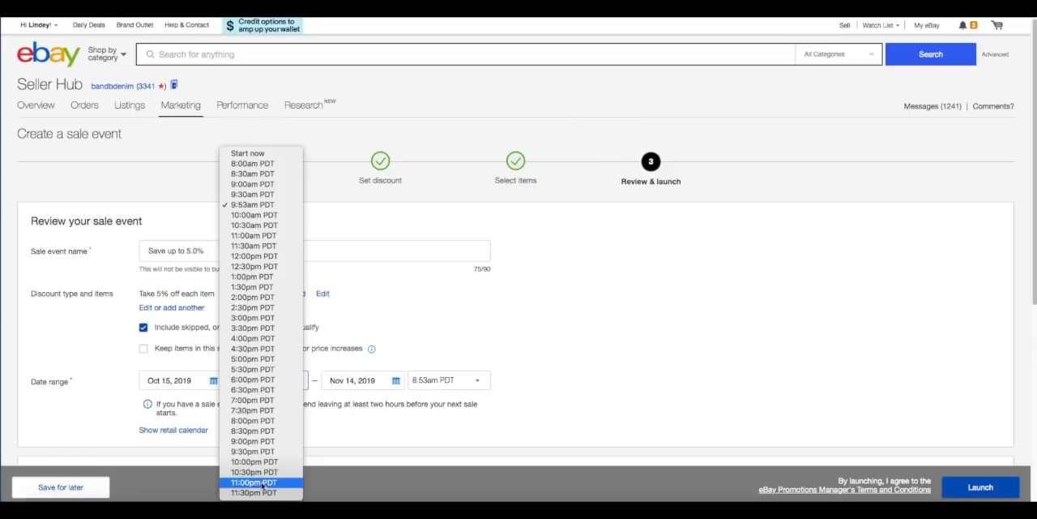
{"action": "left_click", "coordinate": [262, 483]}
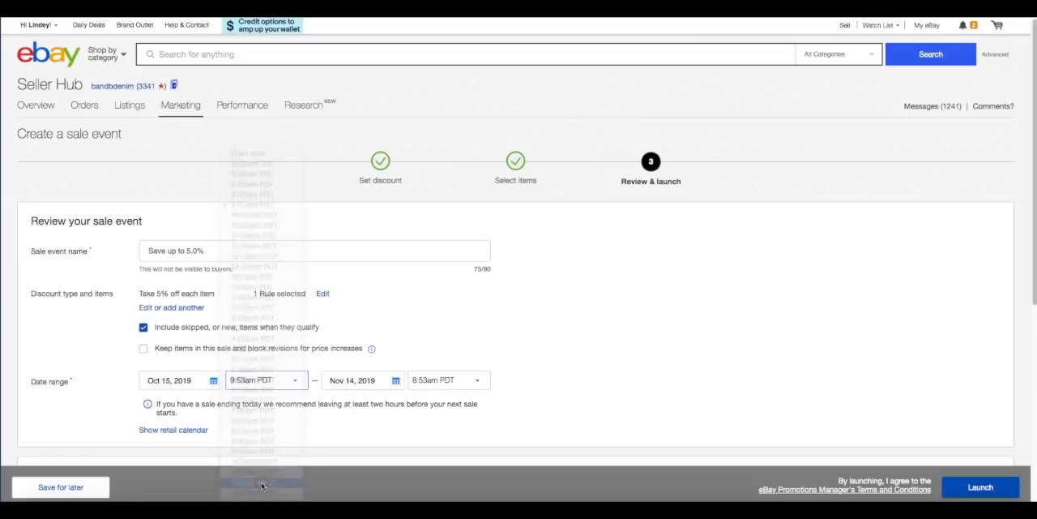
Set the sale event to end on Oct 17, 2019 at 7:00pm PST.
{"action": "left_click", "coordinate": [395, 381]}
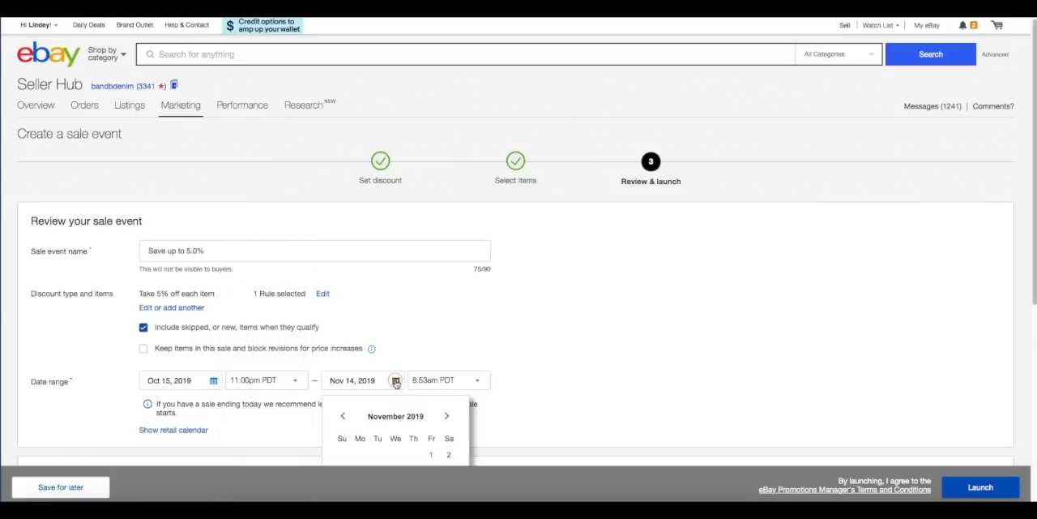
{"action": "left_click", "coordinate": [341, 416]}
{"action": "scroll", "coordinate": [556, 375], "scroll_direction": "down", "scroll_amount": 2}
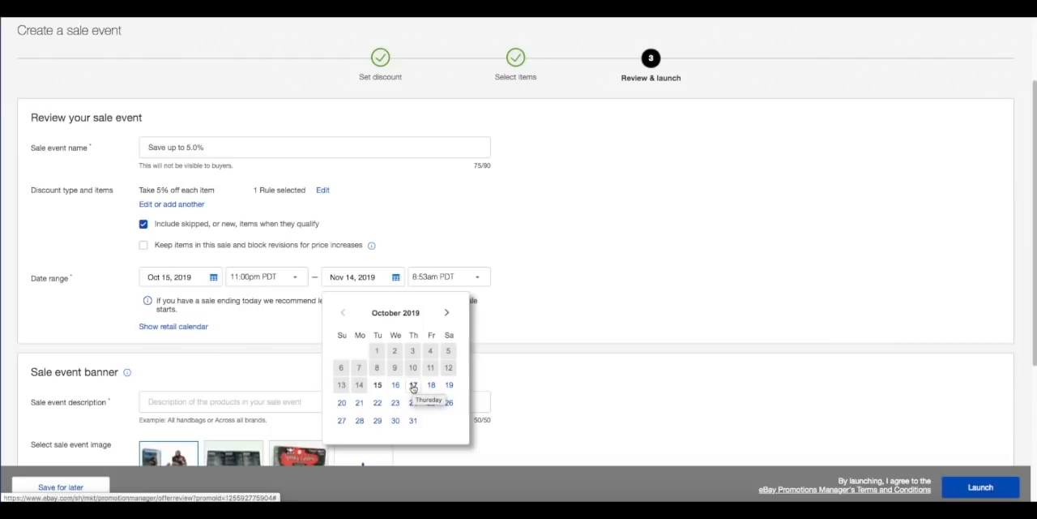
{"action": "left_click", "coordinate": [413, 386]}
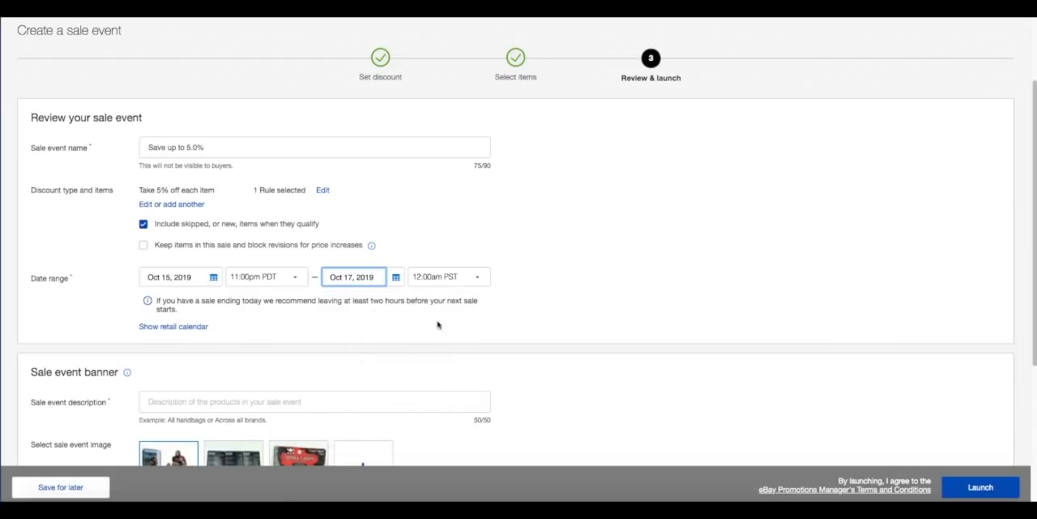
{"action": "left_click", "coordinate": [452, 277]}
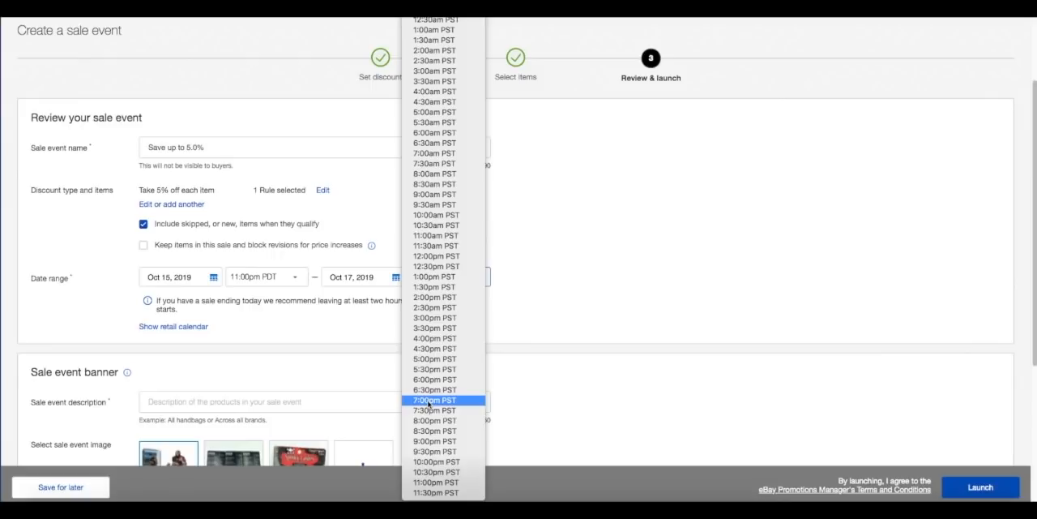
{"action": "left_click", "coordinate": [430, 402]}
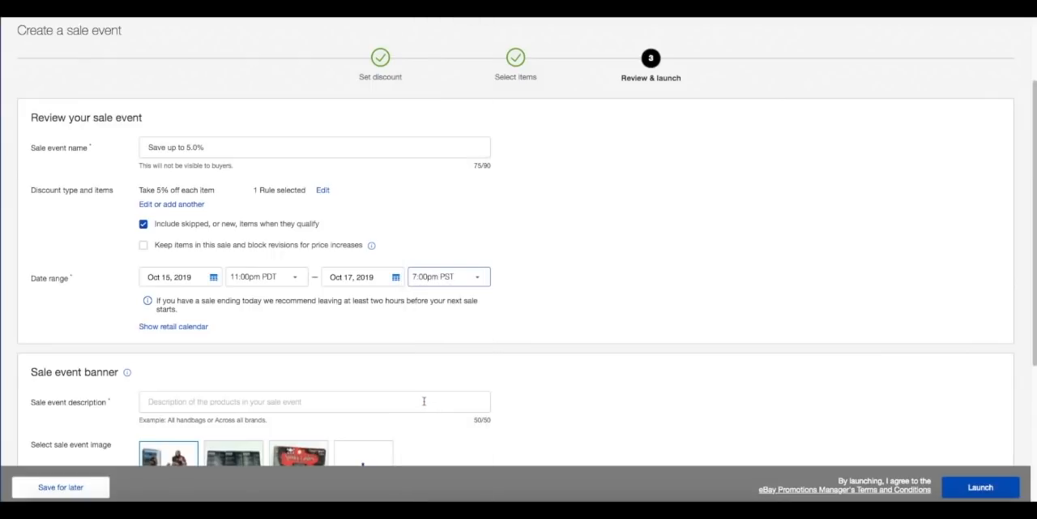
Describe the sale event as "5% off", use the Beauty on a Budget logo as its image, and launch it.
{"action": "left_click", "coordinate": [424, 401]}
{"action": "type", "text": "5"}
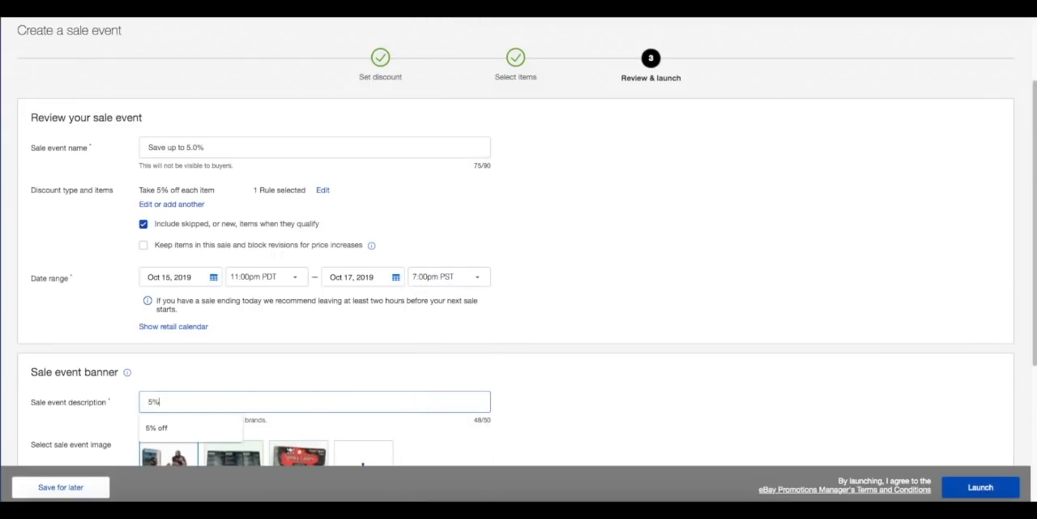
{"action": "type", "text": "% off"}
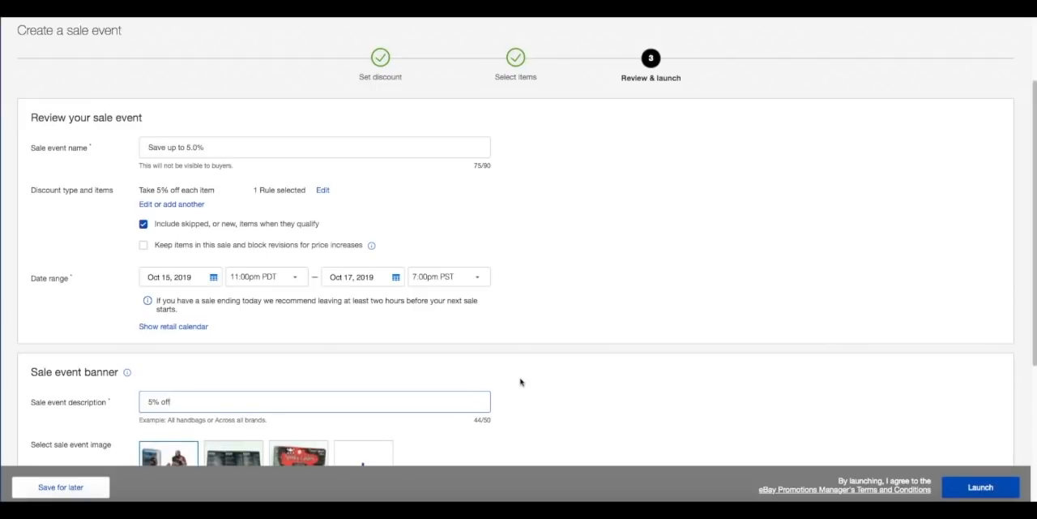
{"action": "scroll", "coordinate": [520, 382], "scroll_direction": "down", "scroll_amount": 3}
{"action": "left_click", "coordinate": [362, 341]}
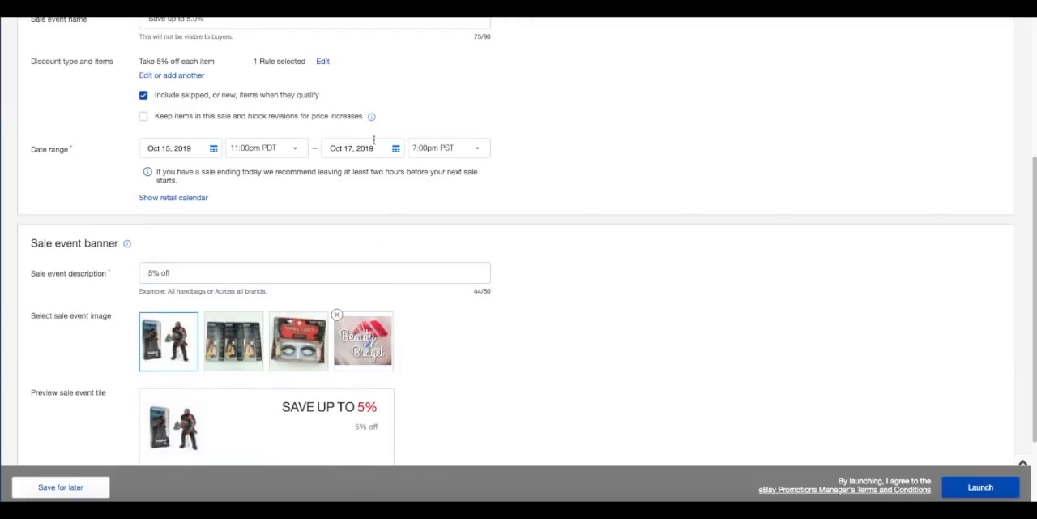
{"action": "left_click", "coordinate": [966, 487]}
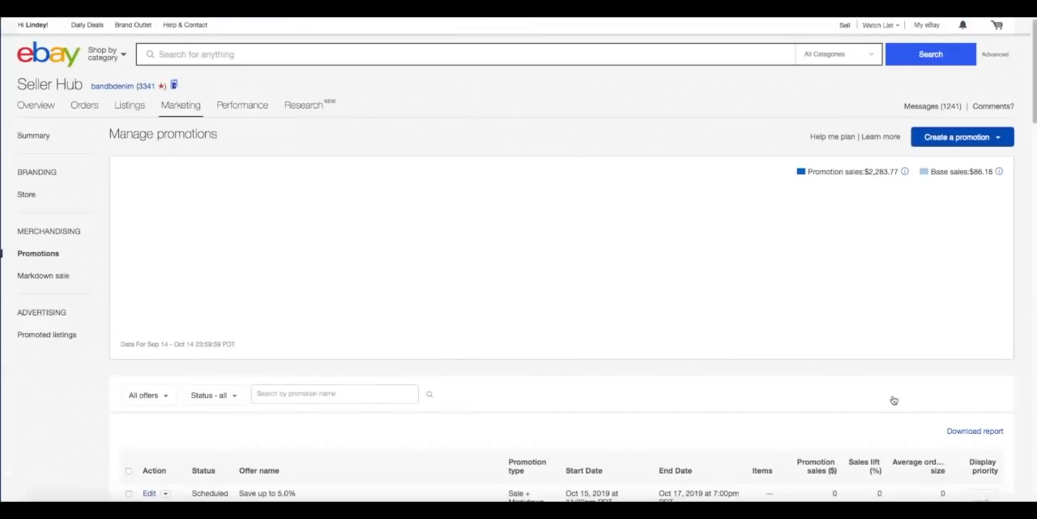
Start another sale event + markdown promotion with 6% off each item and continue to item selection.
{"action": "scroll", "coordinate": [921, 320], "scroll_direction": "down", "scroll_amount": 1}
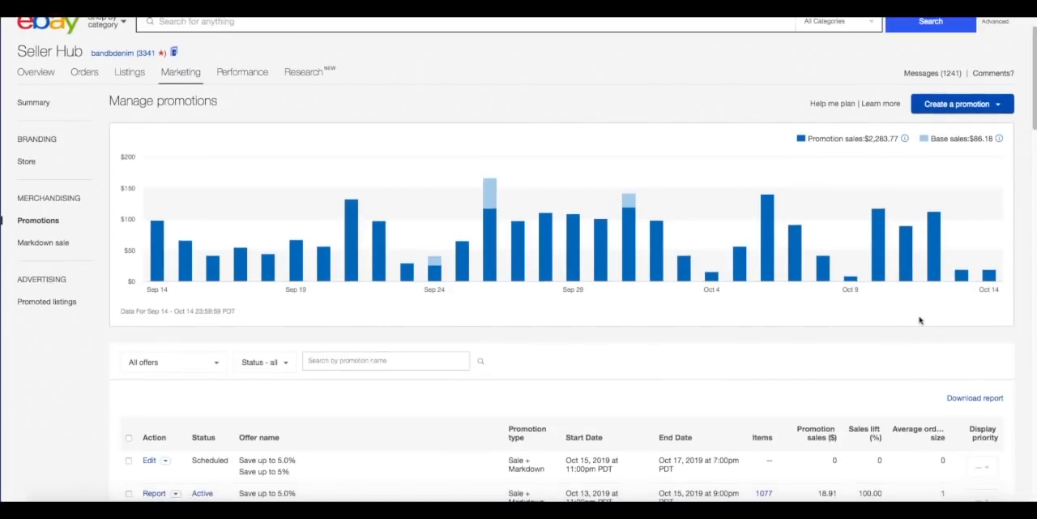
{"action": "scroll", "coordinate": [919, 320], "scroll_direction": "down", "scroll_amount": 1}
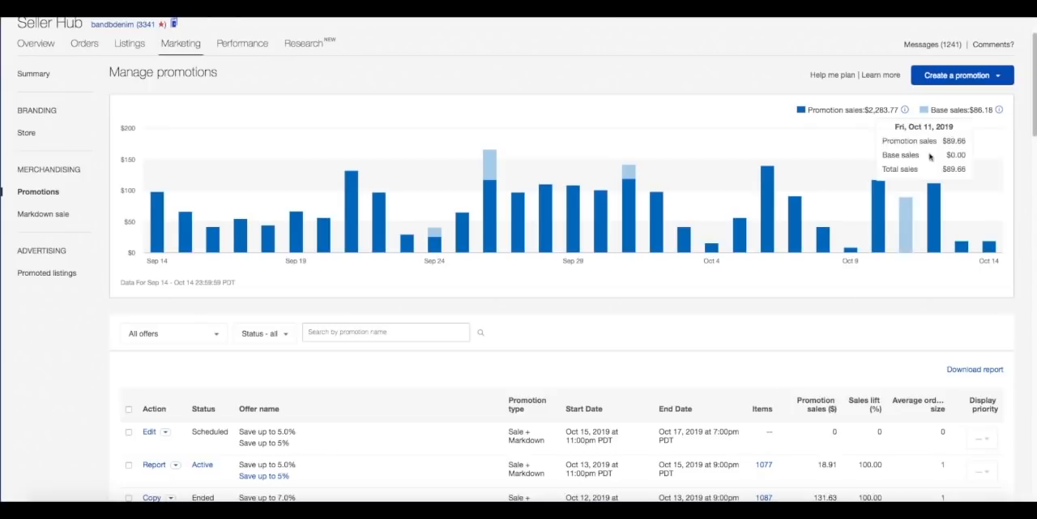
{"action": "left_click", "coordinate": [960, 85]}
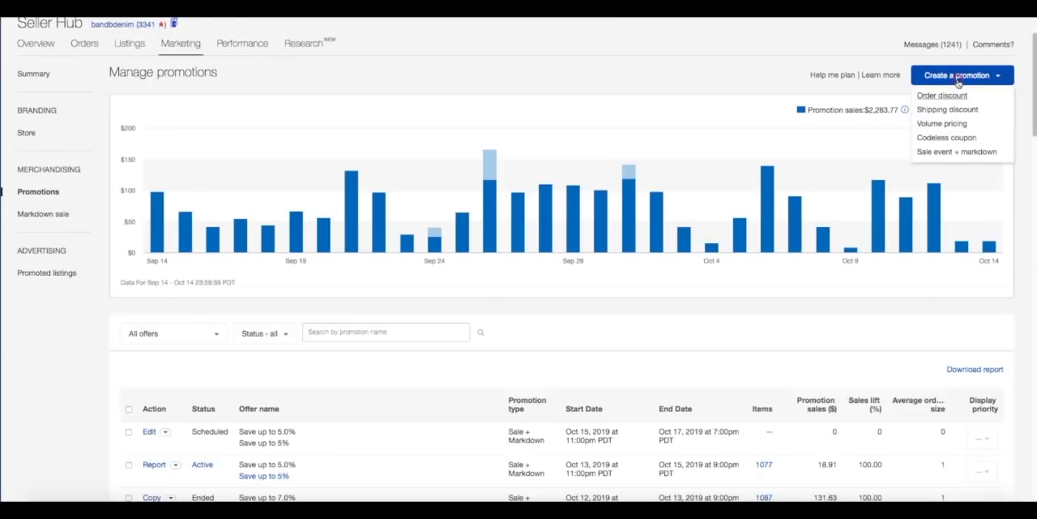
{"action": "left_click", "coordinate": [953, 152]}
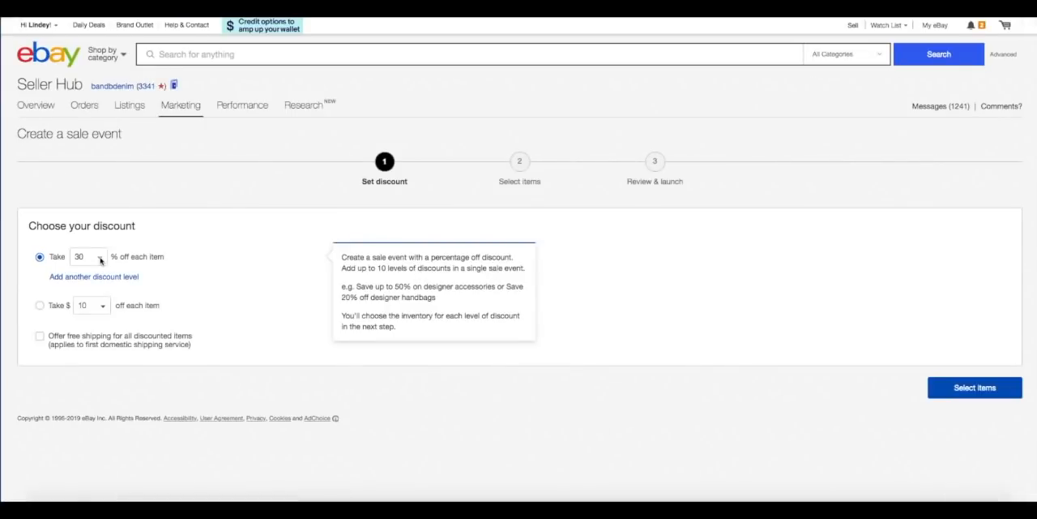
{"action": "left_click", "coordinate": [97, 257]}
{"action": "left_click", "coordinate": [68, 16]}
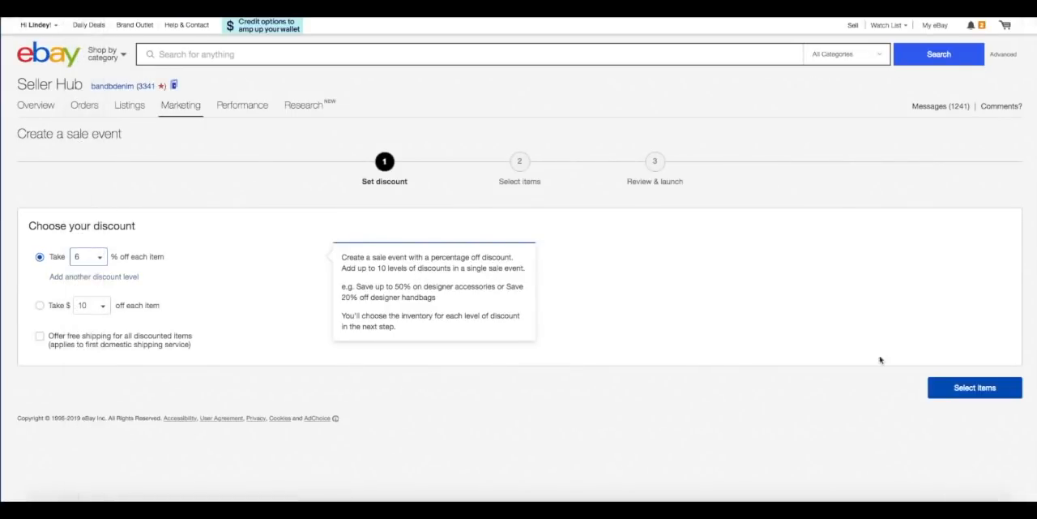
{"action": "left_click", "coordinate": [984, 387]}
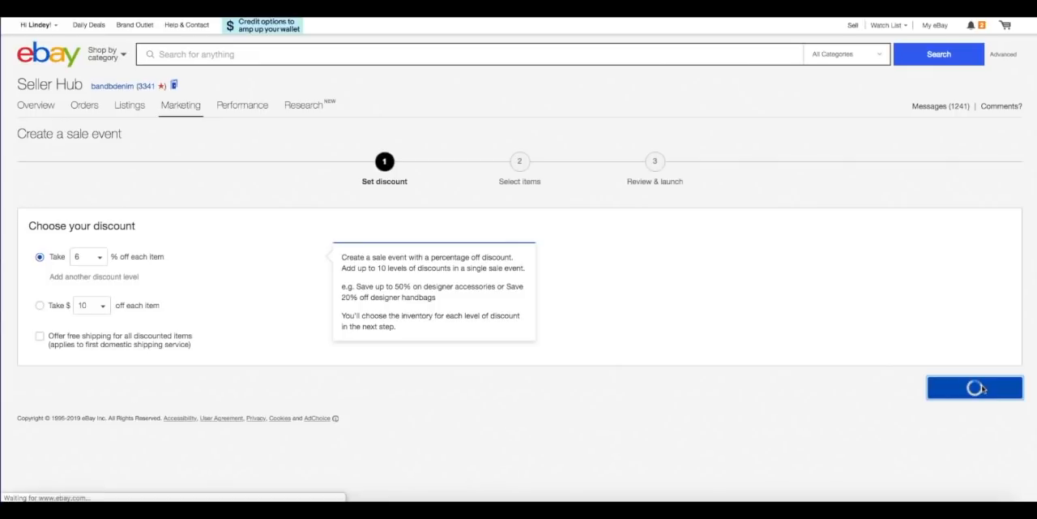
Create a category rule applying the 6% discount to all inventory and save it for review.
{"action": "left_click", "coordinate": [662, 345]}
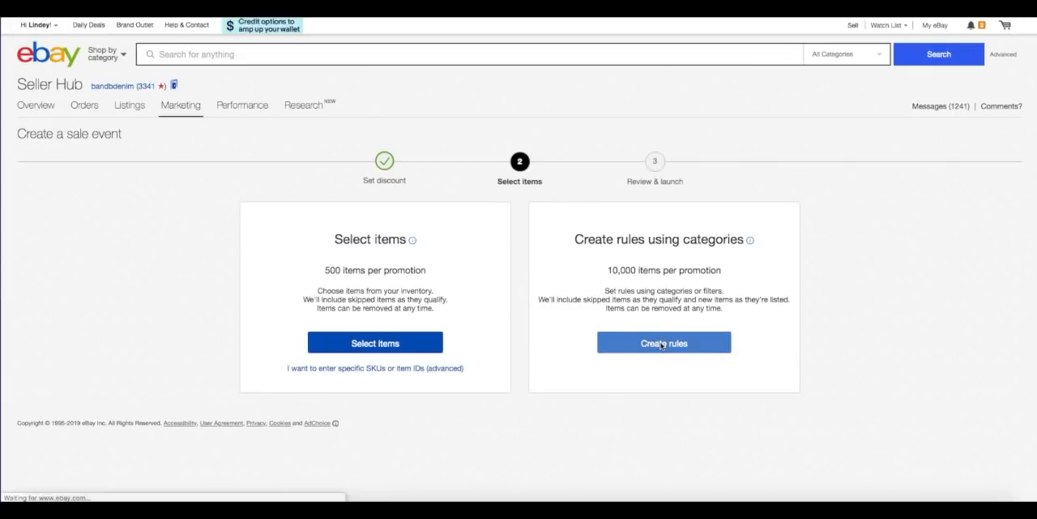
{"action": "left_click", "coordinate": [403, 254]}
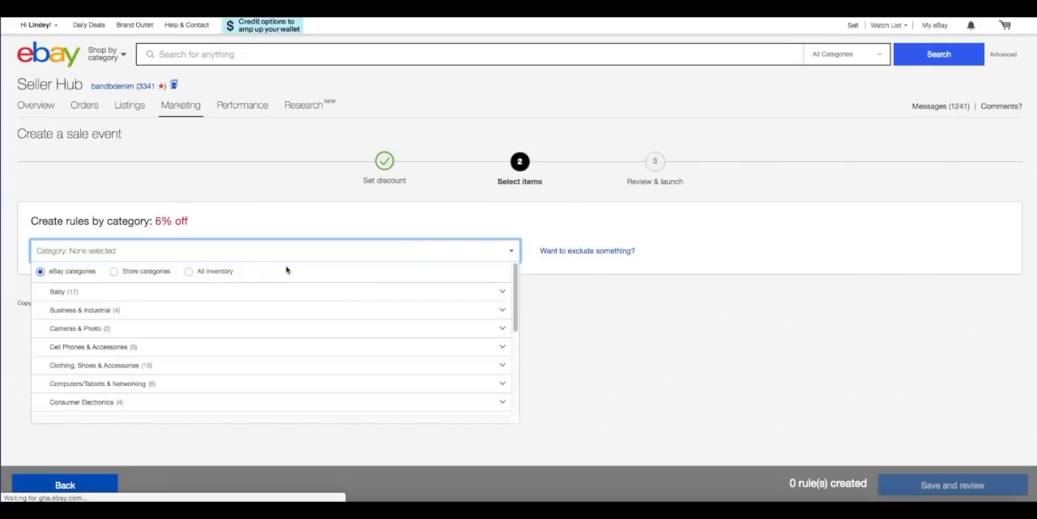
{"action": "left_click", "coordinate": [113, 271]}
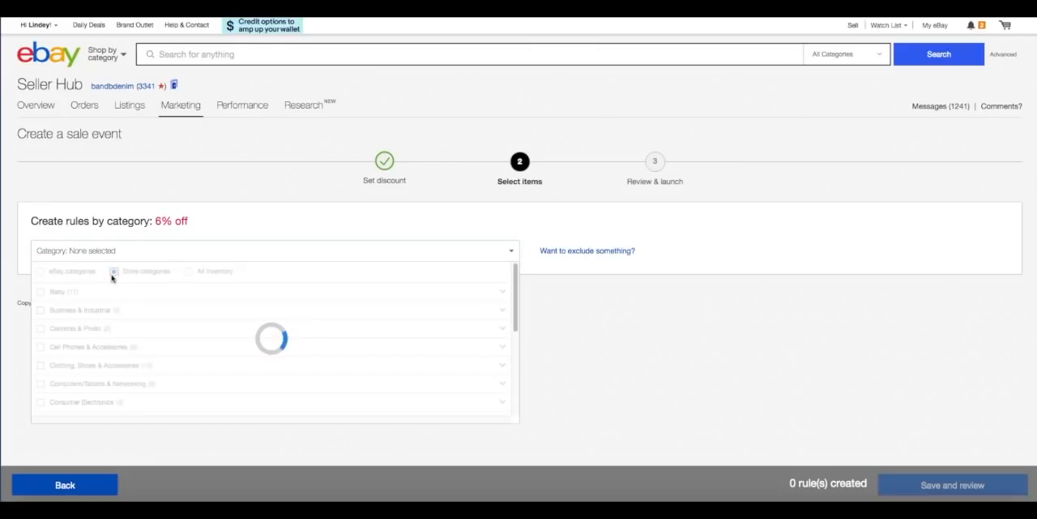
{"action": "scroll", "coordinate": [120, 331], "scroll_direction": "down", "scroll_amount": 1}
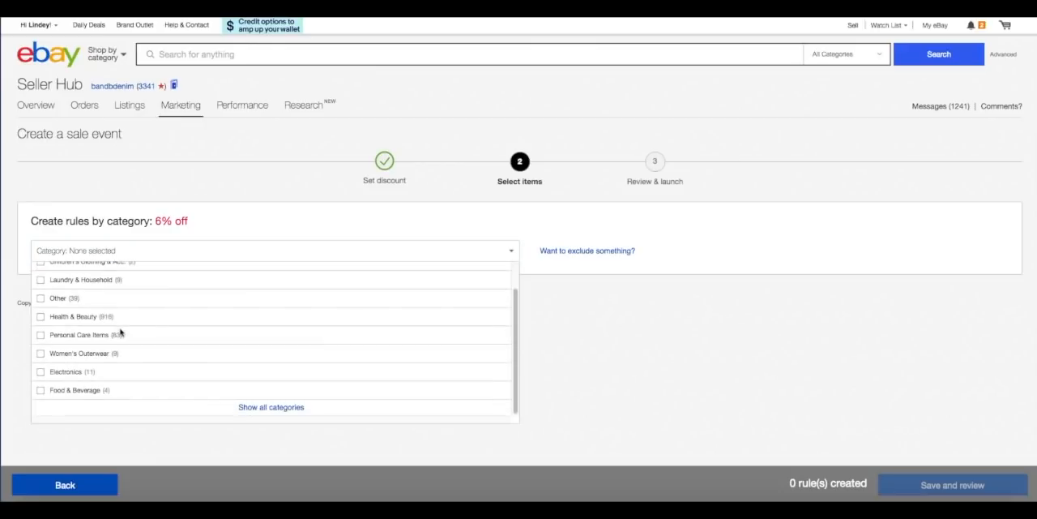
{"action": "scroll", "coordinate": [120, 332], "scroll_direction": "up", "scroll_amount": 1}
{"action": "left_click", "coordinate": [191, 271]}
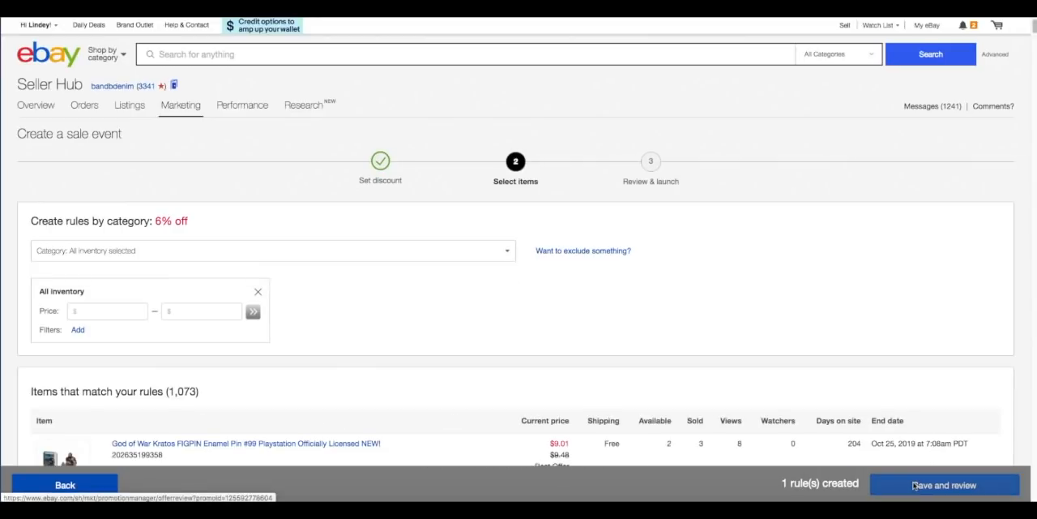
{"action": "left_click", "coordinate": [915, 484]}
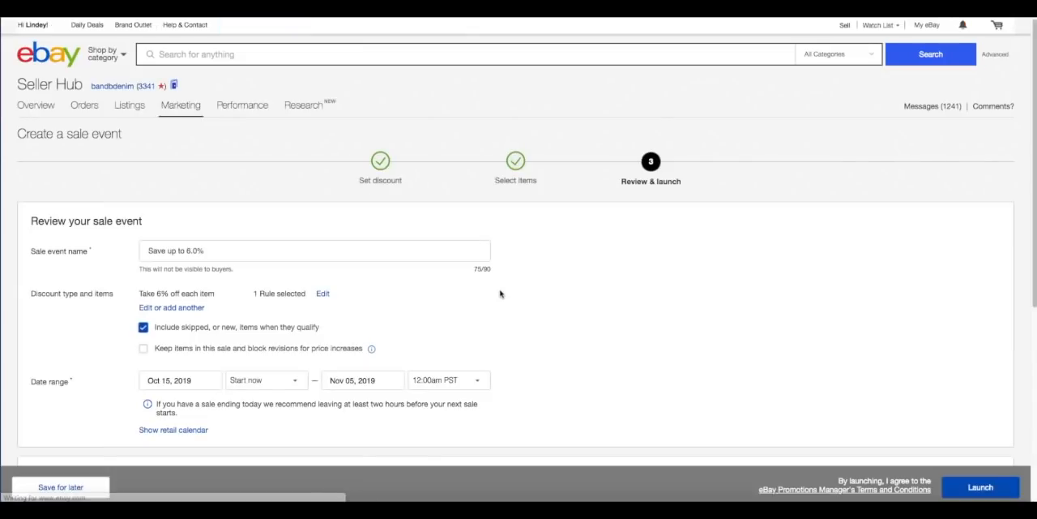
Set the sale event to start on Oct 17, 2019 at 9:00pm PDT.
{"action": "left_click", "coordinate": [213, 380]}
{"action": "scroll", "coordinate": [300, 381], "scroll_direction": "down", "scroll_amount": 2}
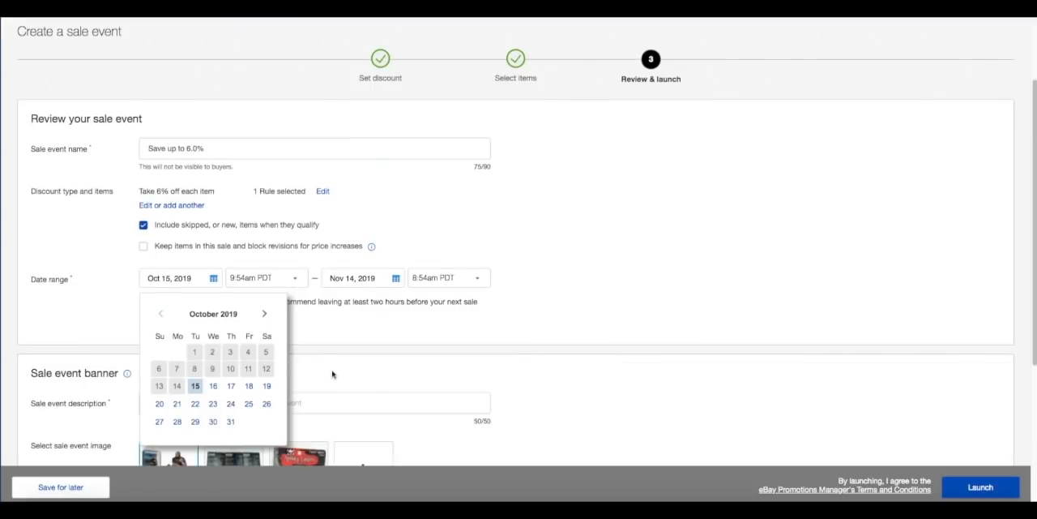
{"action": "left_click", "coordinate": [231, 383]}
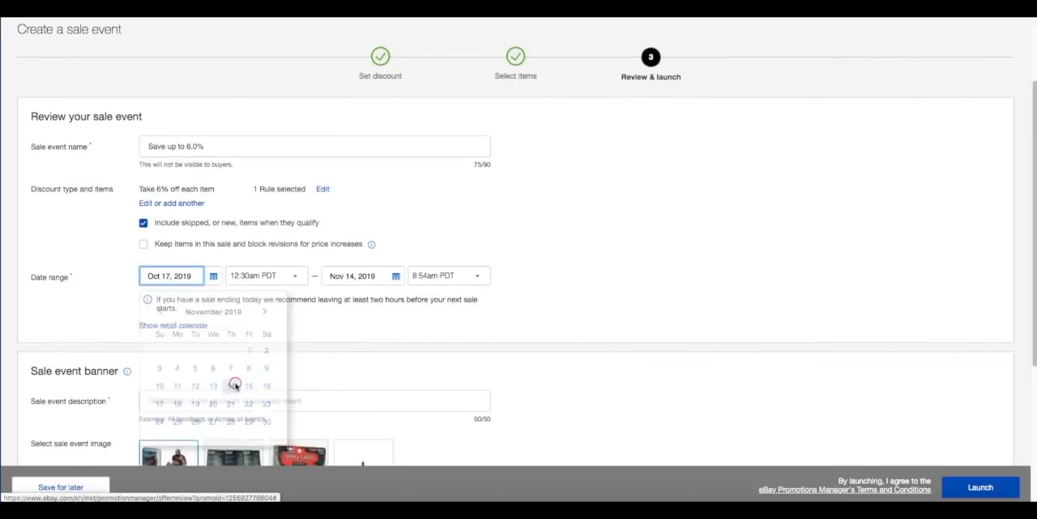
{"action": "left_click", "coordinate": [297, 280]}
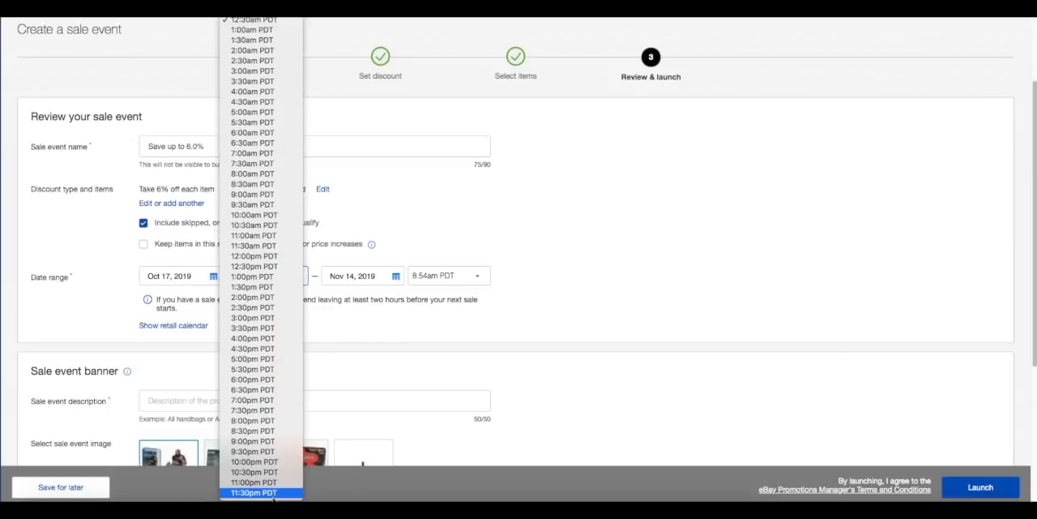
{"action": "left_click", "coordinate": [261, 441]}
Set the sale event to end on Oct 18, 2019 at 9:00pm PST.
{"action": "left_click", "coordinate": [395, 276]}
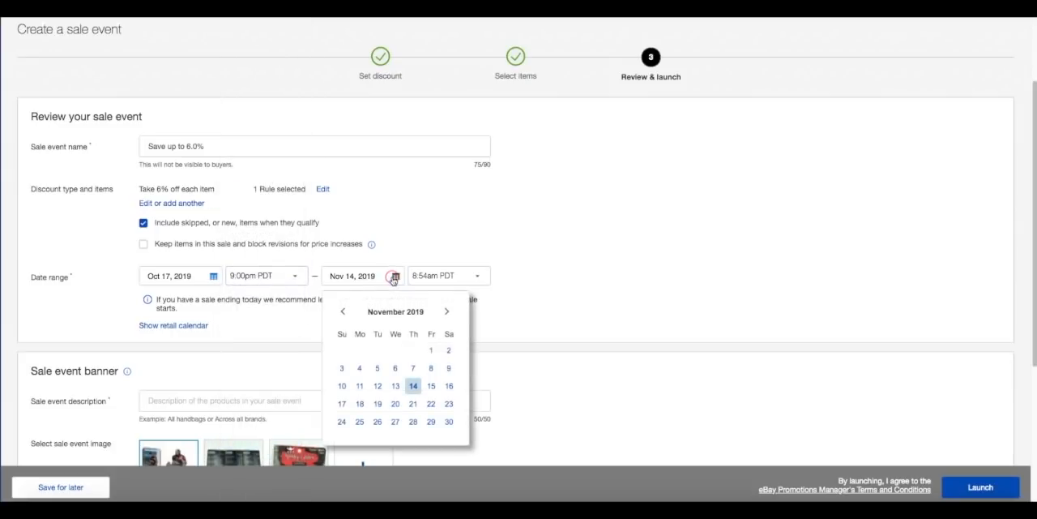
{"action": "left_click", "coordinate": [342, 311]}
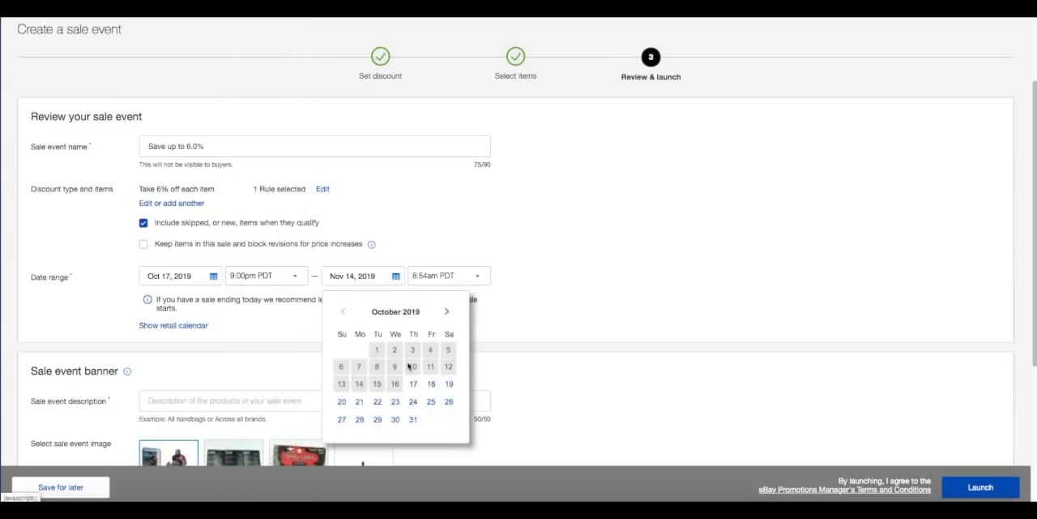
{"action": "left_click", "coordinate": [431, 384]}
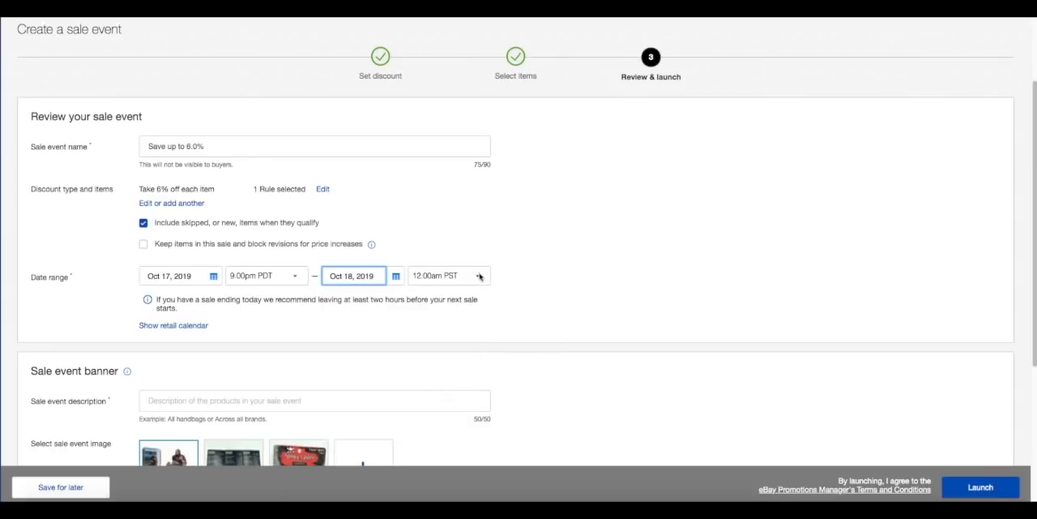
{"action": "left_click", "coordinate": [479, 276]}
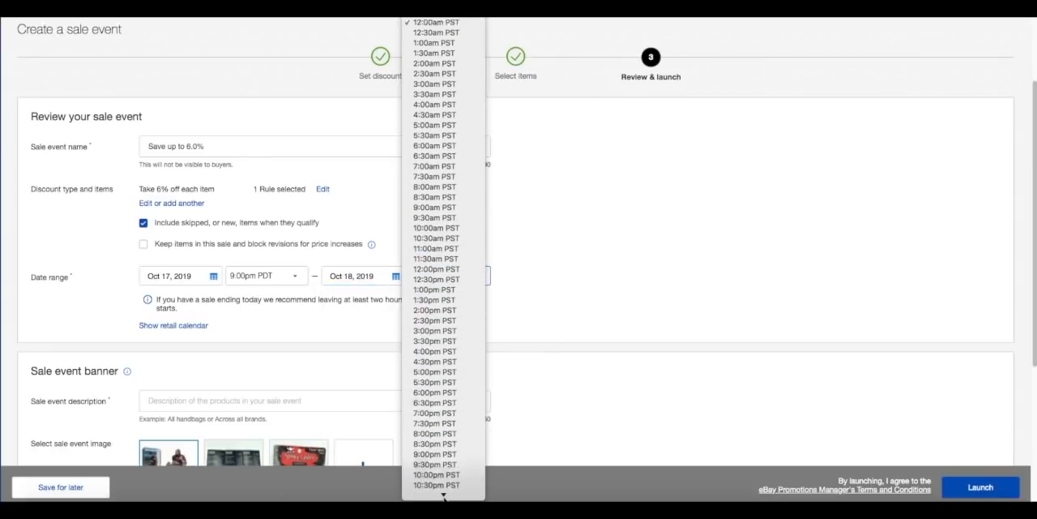
{"action": "left_click", "coordinate": [429, 442]}
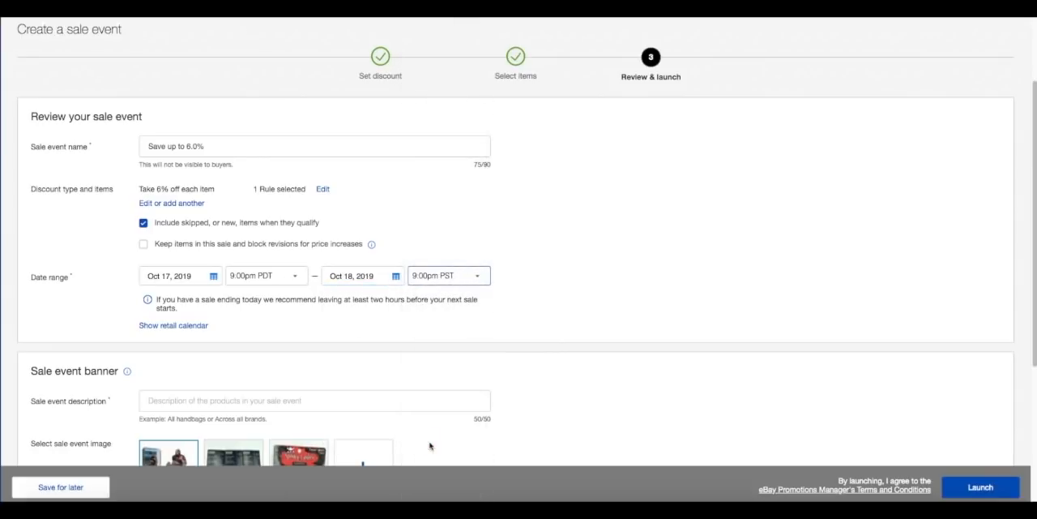
Describe the sale event as "6% off" and launch it.
{"action": "left_click", "coordinate": [456, 403]}
{"action": "type", "text": "6"}
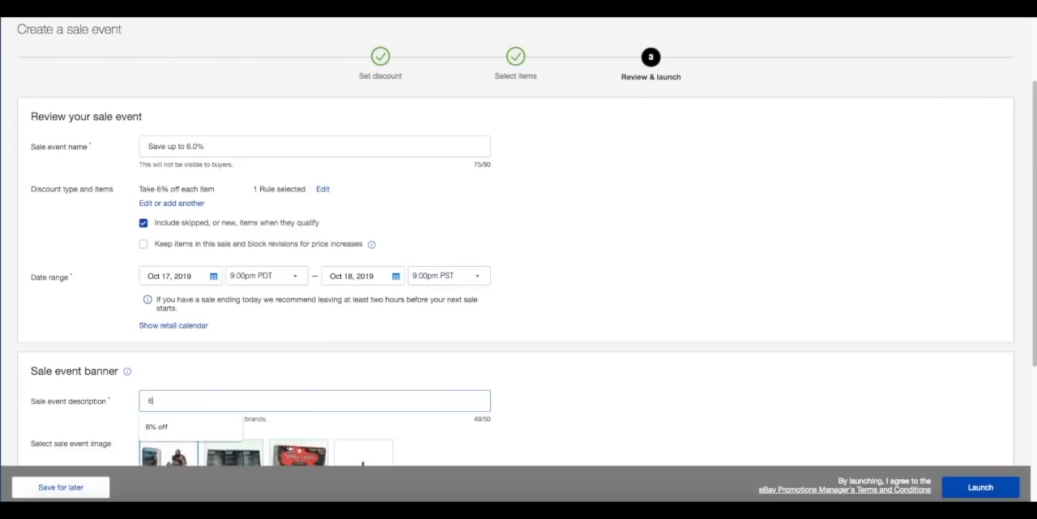
{"action": "type", "text": "ff"}
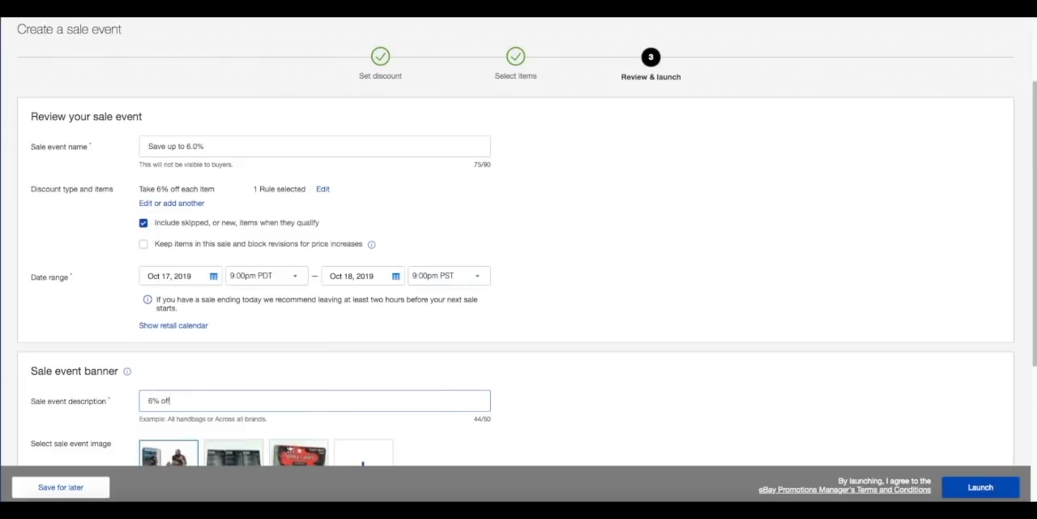
{"action": "scroll", "coordinate": [583, 366], "scroll_direction": "down", "scroll_amount": 1}
{"action": "left_click", "coordinate": [975, 488]}
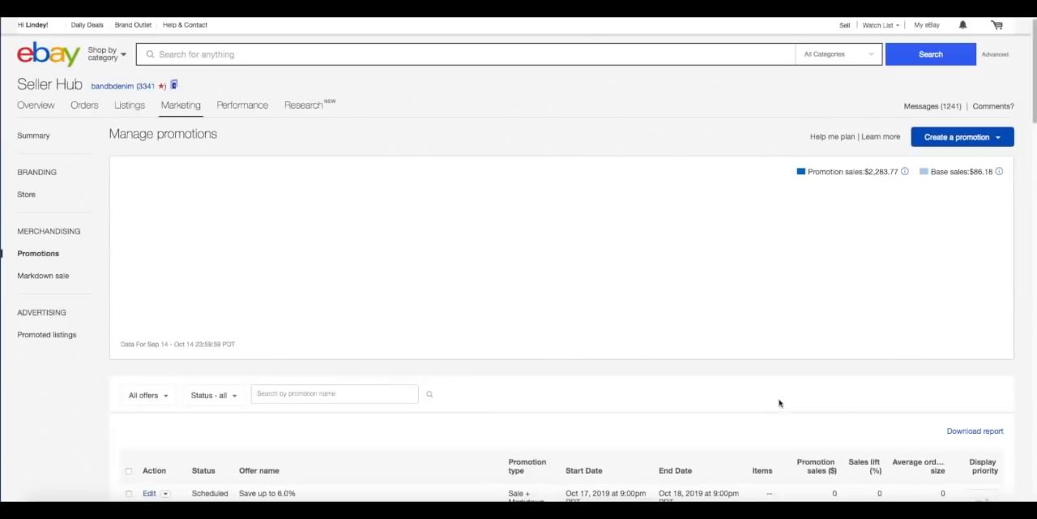
{"action": "scroll", "coordinate": [715, 346], "scroll_direction": "down", "scroll_amount": 3}
{"action": "scroll", "coordinate": [715, 346], "scroll_direction": "down", "scroll_amount": 3}
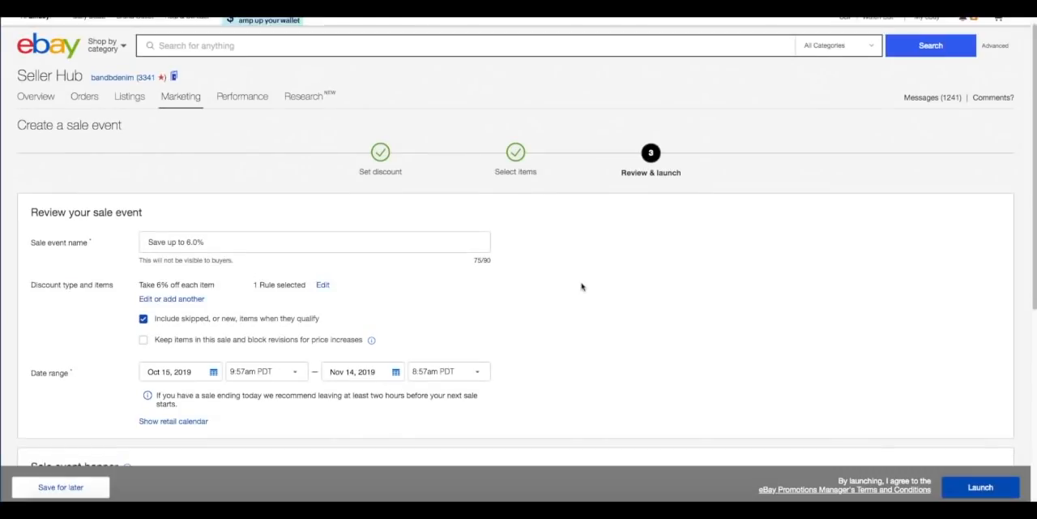
Switch blocking of price-increase revisions on and off again, and inclusion of skipped or new items off and on again.
{"action": "scroll", "coordinate": [581, 286], "scroll_direction": "down", "scroll_amount": 2}
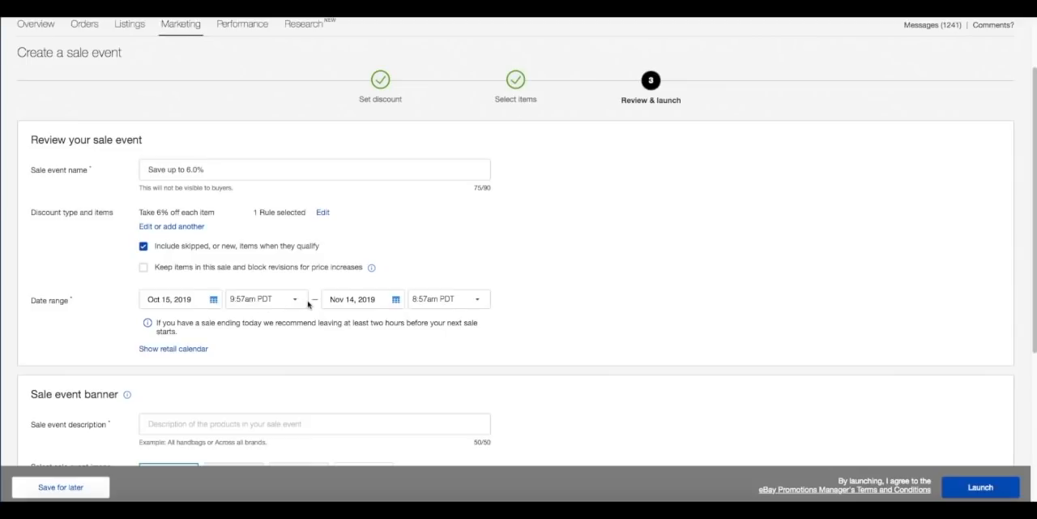
{"action": "left_click", "coordinate": [143, 268]}
{"action": "left_click", "coordinate": [143, 268]}
{"action": "left_click", "coordinate": [143, 247]}
{"action": "left_click", "coordinate": [143, 247]}
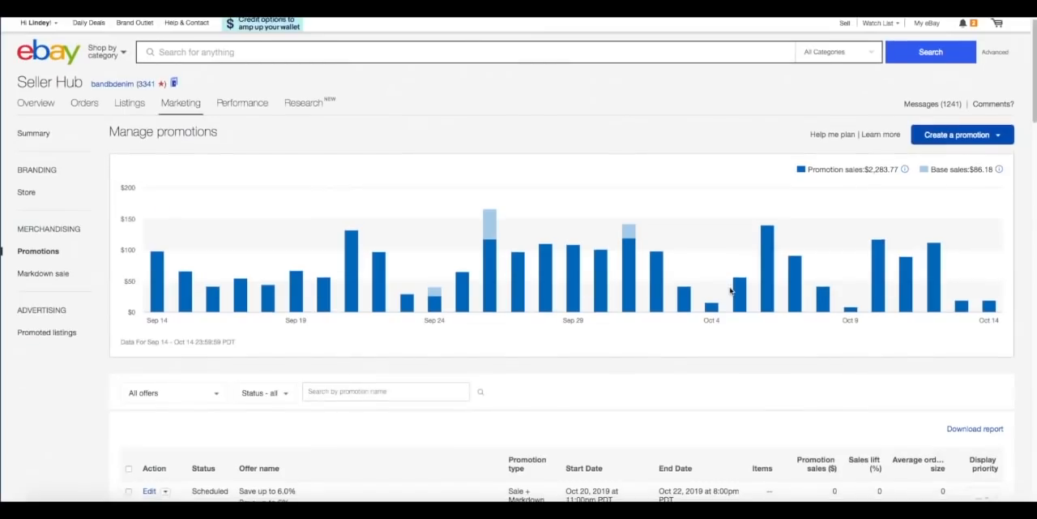
Start creating an order discount promotion from the promotions overview.
{"action": "scroll", "coordinate": [729, 290], "scroll_direction": "down", "scroll_amount": 5}
{"action": "scroll", "coordinate": [730, 291], "scroll_direction": "down", "scroll_amount": 4}
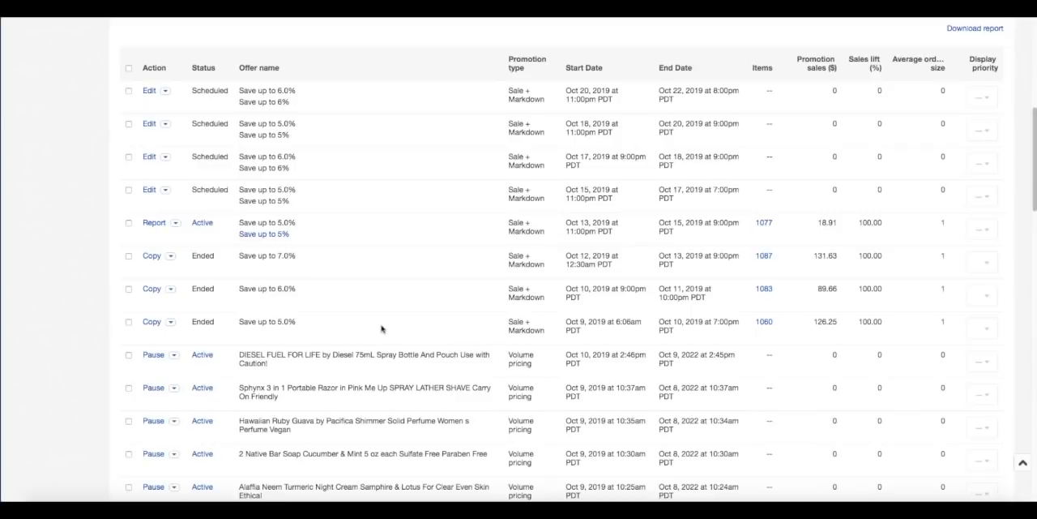
{"action": "scroll", "coordinate": [381, 328], "scroll_direction": "up", "scroll_amount": 3}
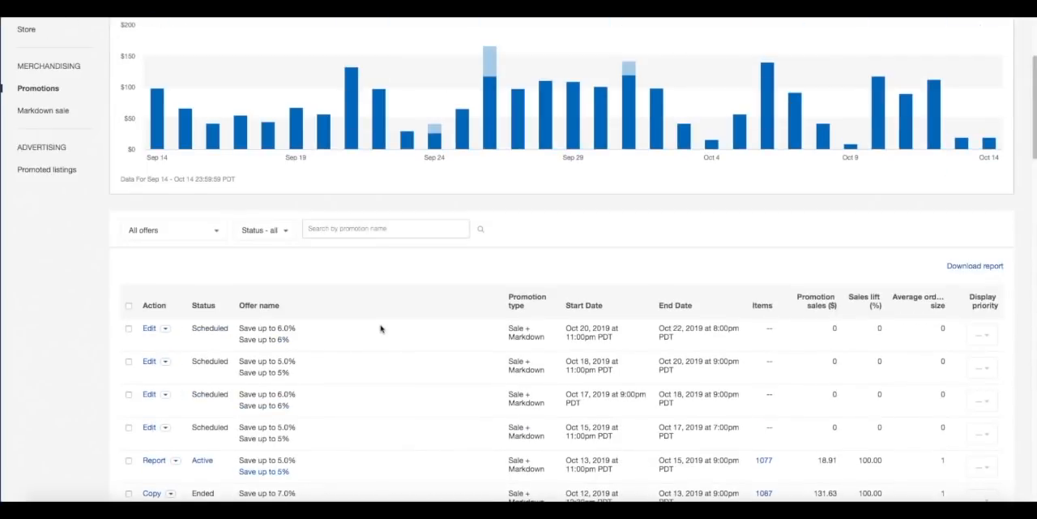
{"action": "scroll", "coordinate": [381, 329], "scroll_direction": "up", "scroll_amount": 2}
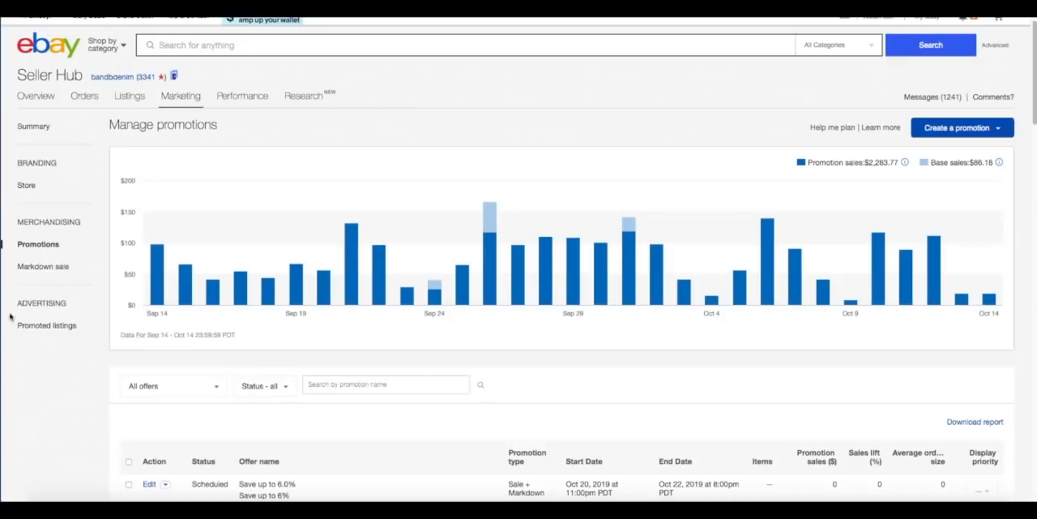
{"action": "left_click", "coordinate": [943, 131]}
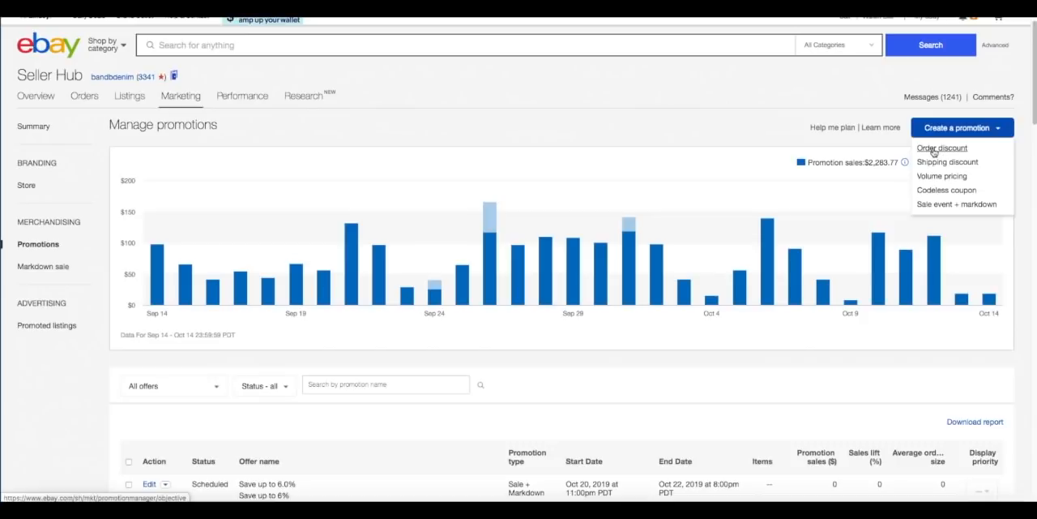
{"action": "left_click", "coordinate": [934, 150]}
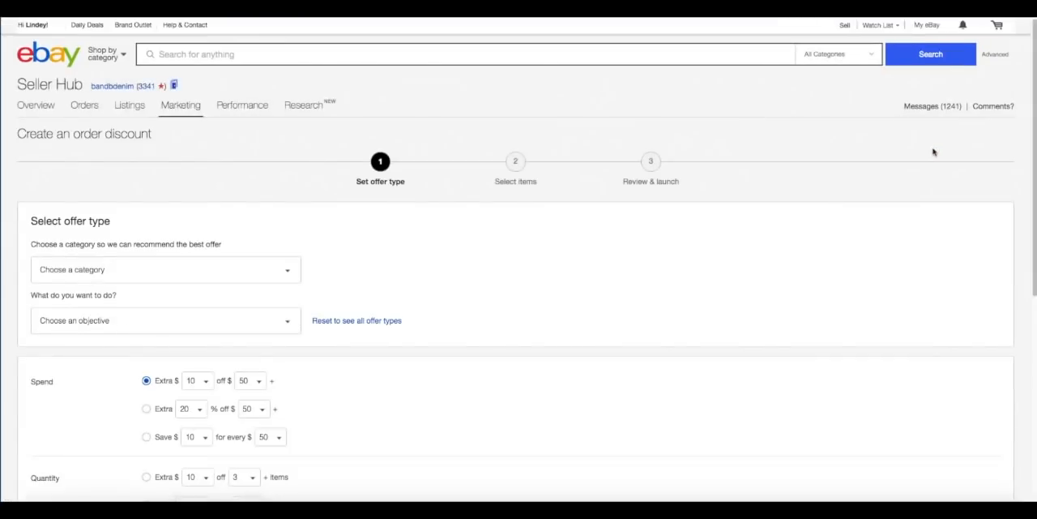
Set the offer's category to Storewide and its objective to "Attract buyers at peak shopping times".
{"action": "scroll", "coordinate": [797, 205], "scroll_direction": "down", "scroll_amount": 1}
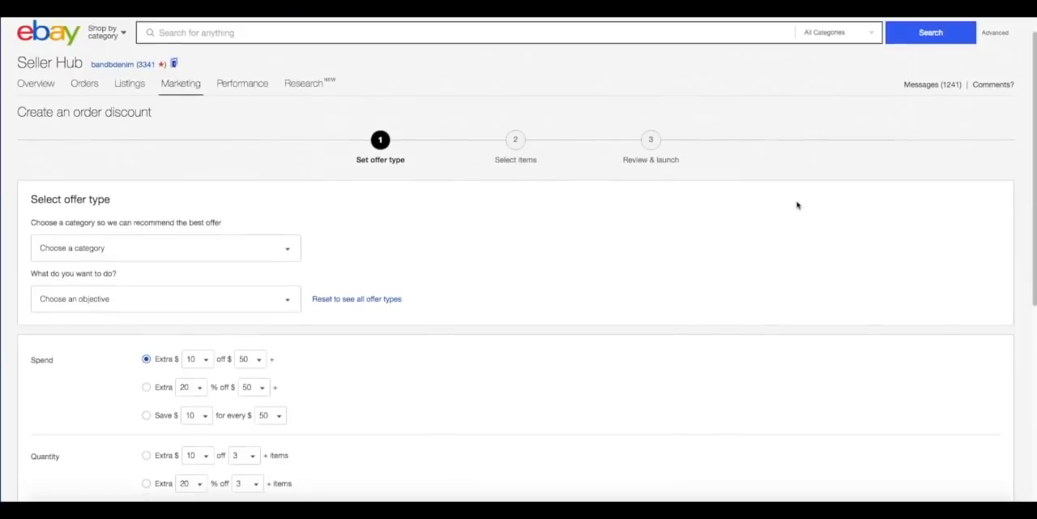
{"action": "scroll", "coordinate": [797, 206], "scroll_direction": "down", "scroll_amount": 3}
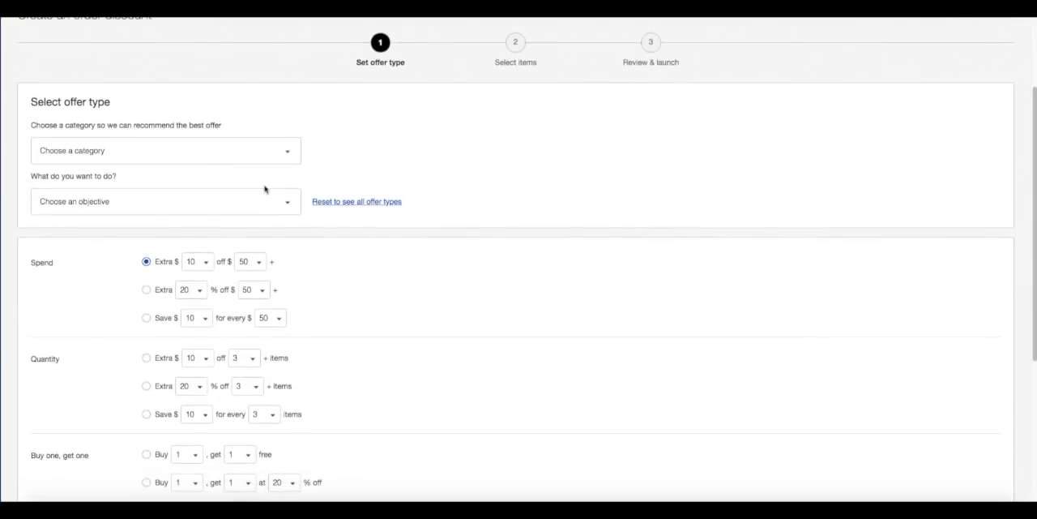
{"action": "left_click", "coordinate": [101, 152]}
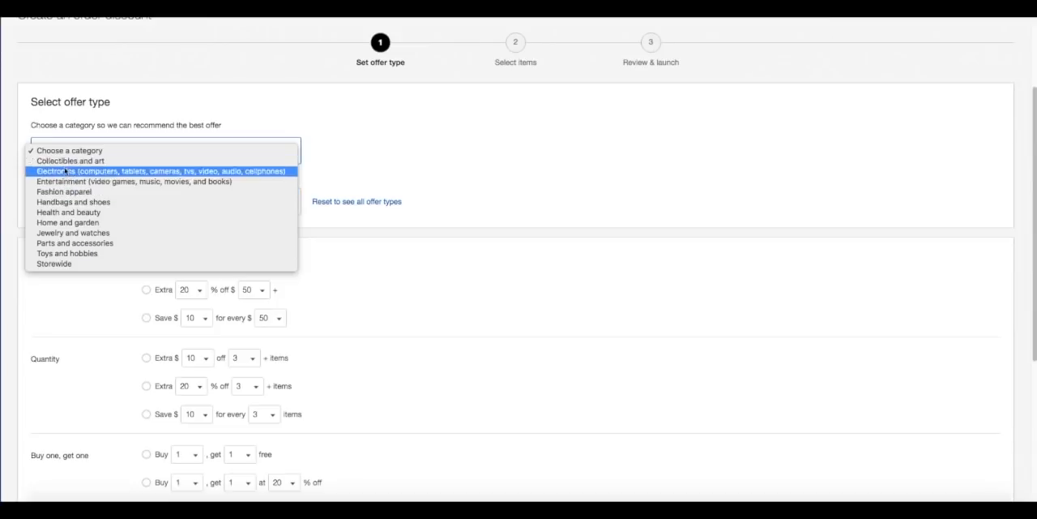
{"action": "left_click", "coordinate": [67, 264]}
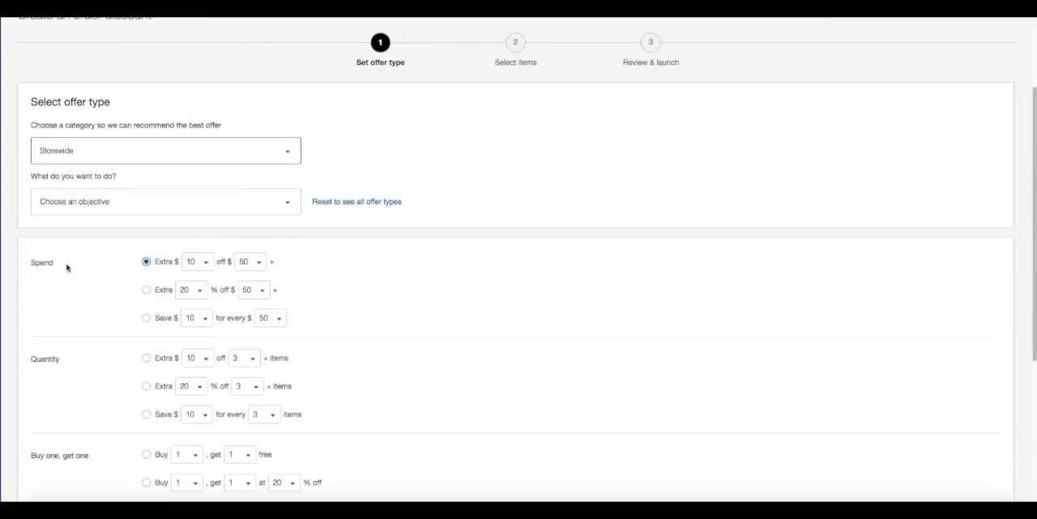
{"action": "left_click", "coordinate": [61, 202]}
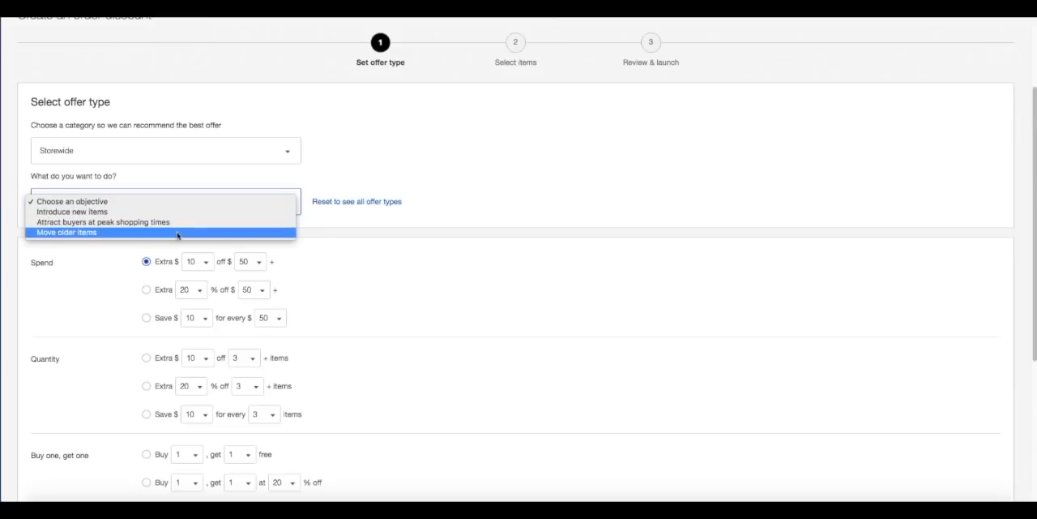
{"action": "left_click", "coordinate": [174, 222]}
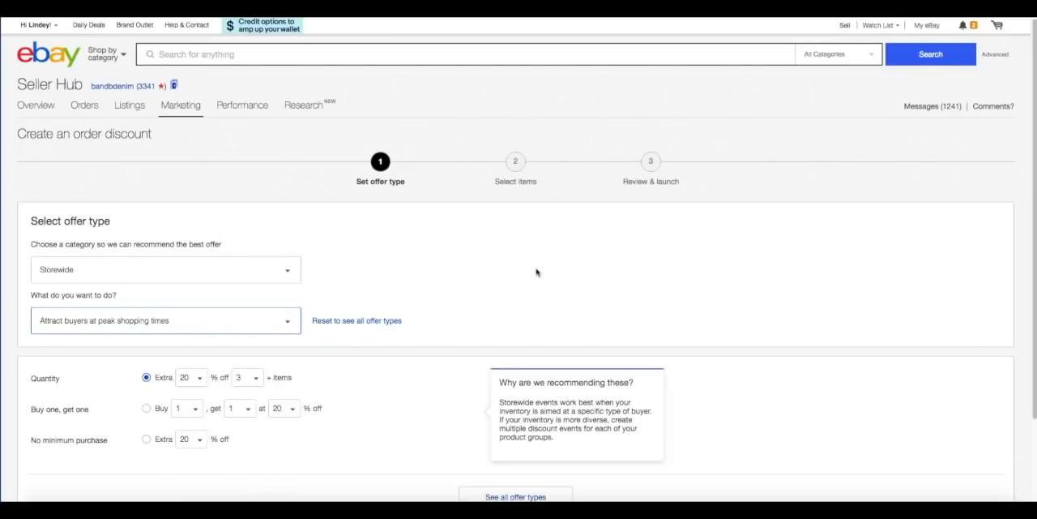
Show all offer types and examine the minimum spend choices for the extra $10 off offer.
{"action": "scroll", "coordinate": [536, 272], "scroll_direction": "down", "scroll_amount": 2}
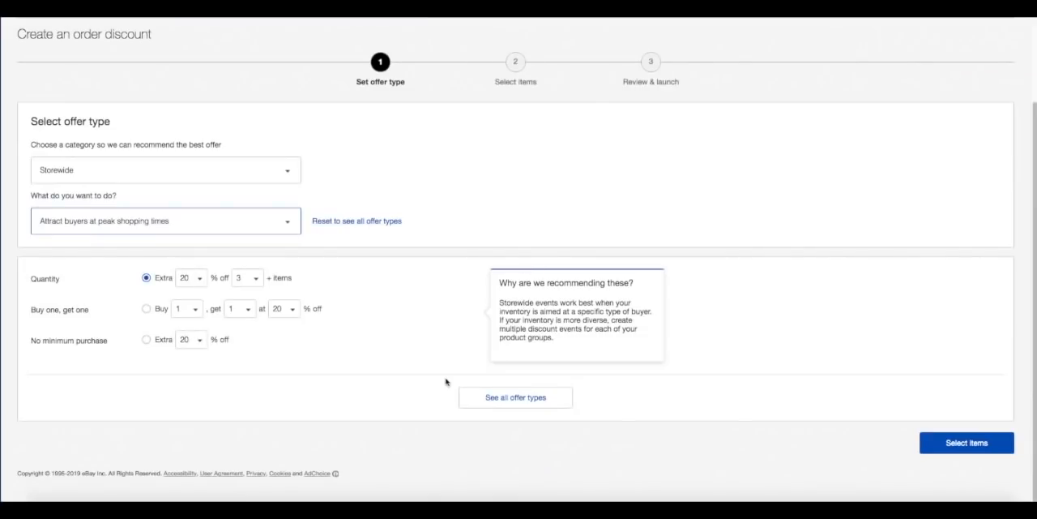
{"action": "left_click", "coordinate": [515, 397]}
{"action": "scroll", "coordinate": [379, 314], "scroll_direction": "down", "scroll_amount": 4}
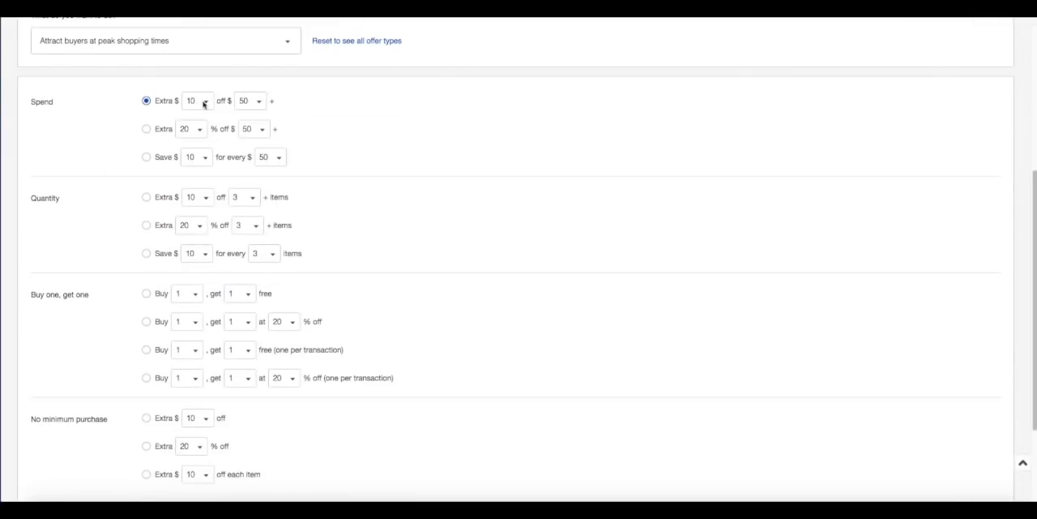
{"action": "left_click", "coordinate": [253, 106]}
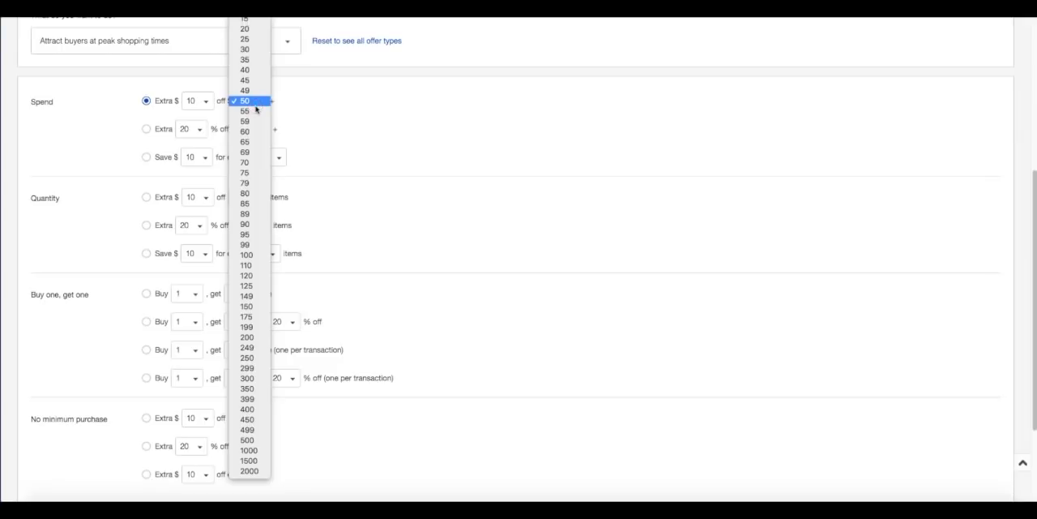
{"action": "left_click", "coordinate": [254, 107]}
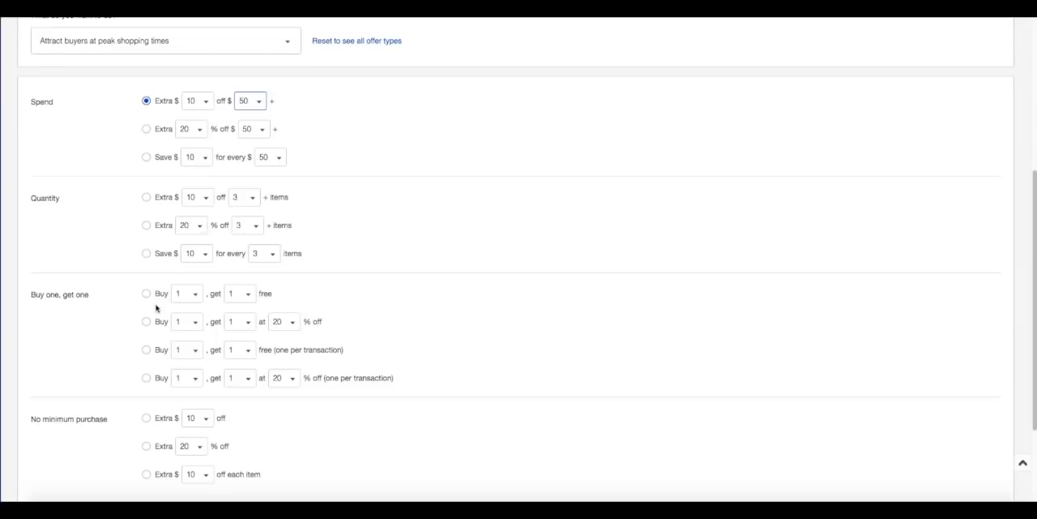
Choose the buy-one-get-one percentage offer and set it to buy 2, get 1 at 25% off.
{"action": "left_click", "coordinate": [147, 322]}
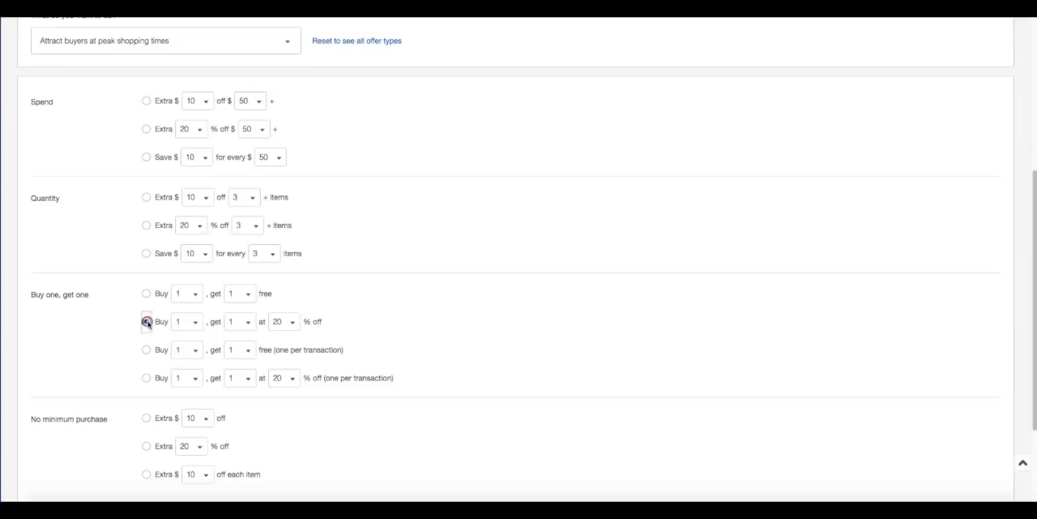
{"action": "left_click", "coordinate": [196, 322]}
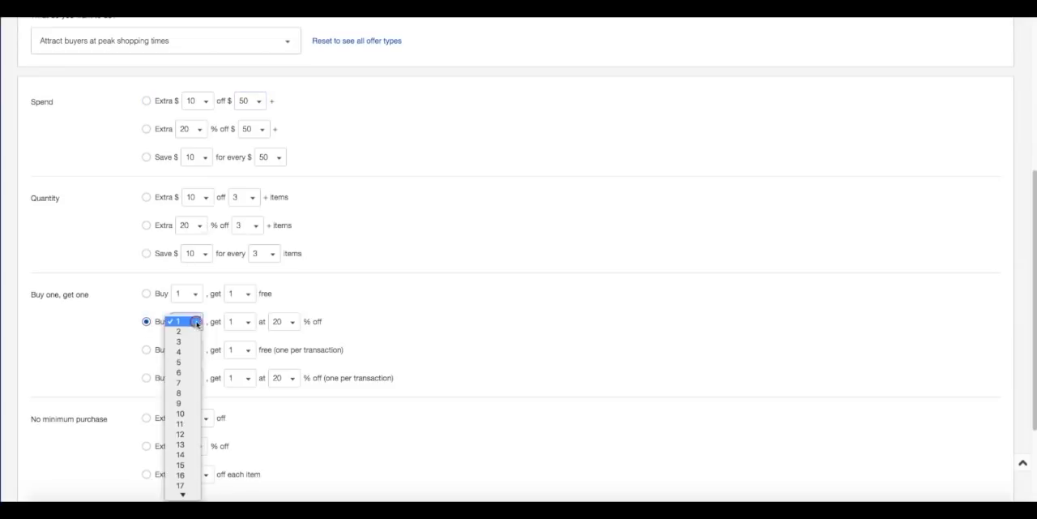
{"action": "left_click", "coordinate": [193, 331]}
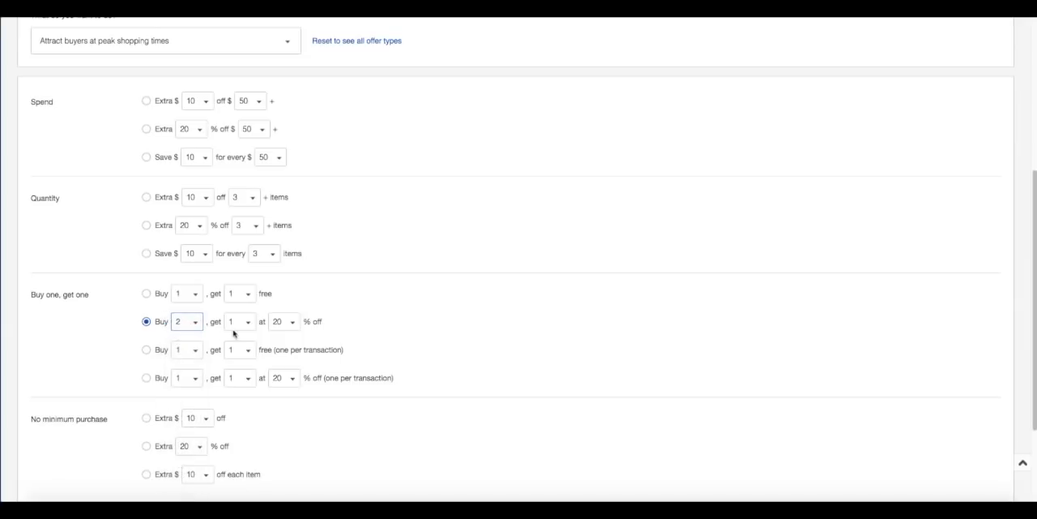
{"action": "left_click", "coordinate": [248, 322]}
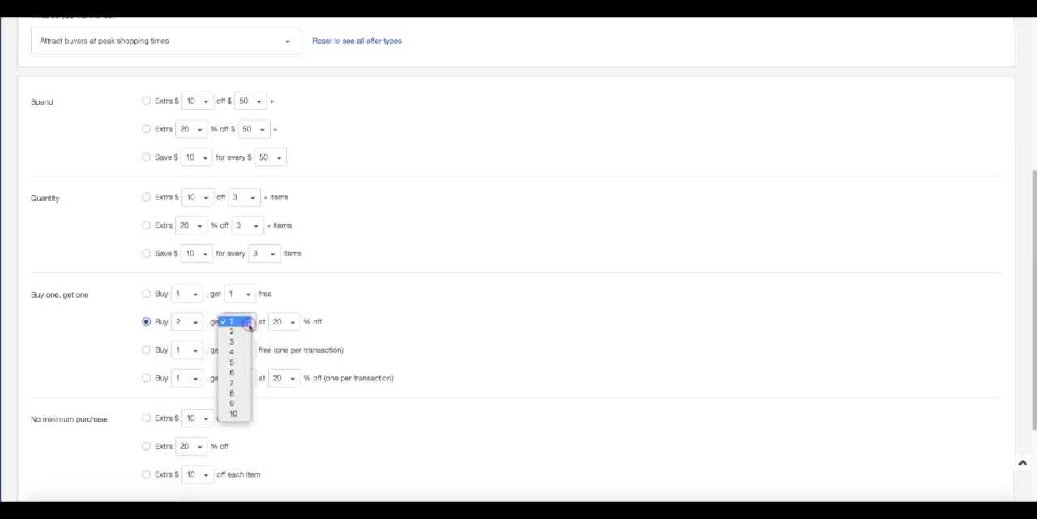
{"action": "left_click", "coordinate": [253, 324]}
{"action": "left_click", "coordinate": [295, 325]}
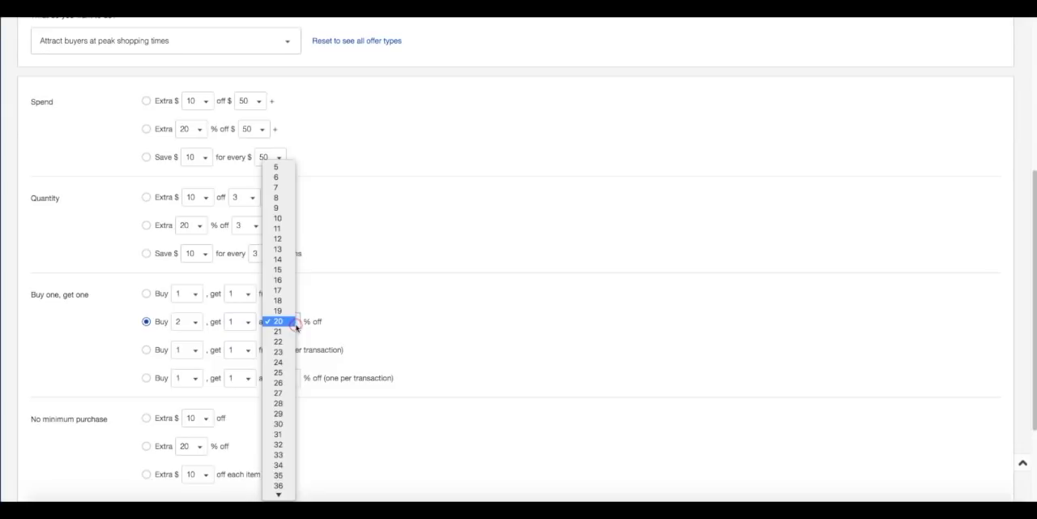
{"action": "left_click", "coordinate": [282, 373]}
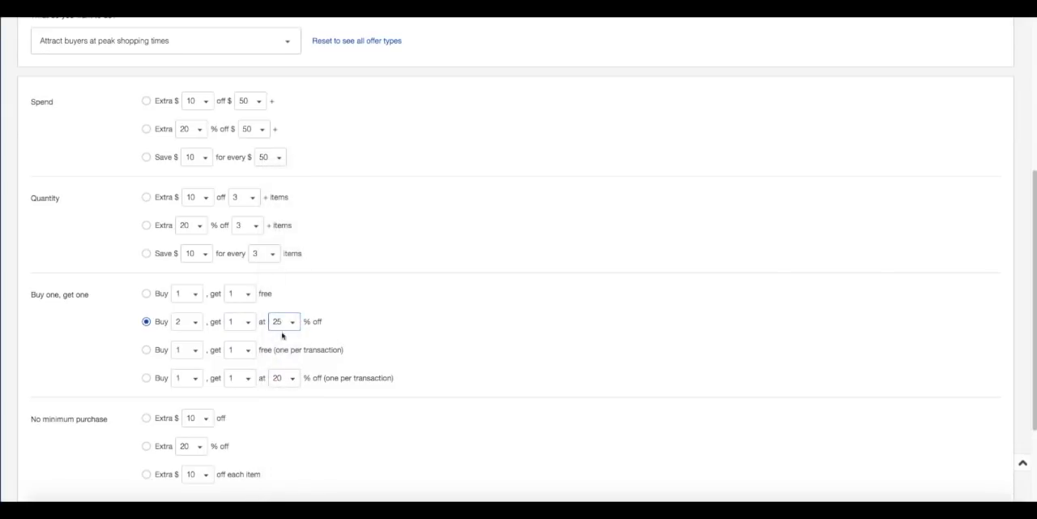
{"action": "left_click", "coordinate": [492, 341]}
{"action": "scroll", "coordinate": [493, 342], "scroll_direction": "down", "scroll_amount": 1}
{"action": "scroll", "coordinate": [493, 342], "scroll_direction": "down", "scroll_amount": 1}
{"action": "scroll", "coordinate": [487, 340], "scroll_direction": "up", "scroll_amount": 3}
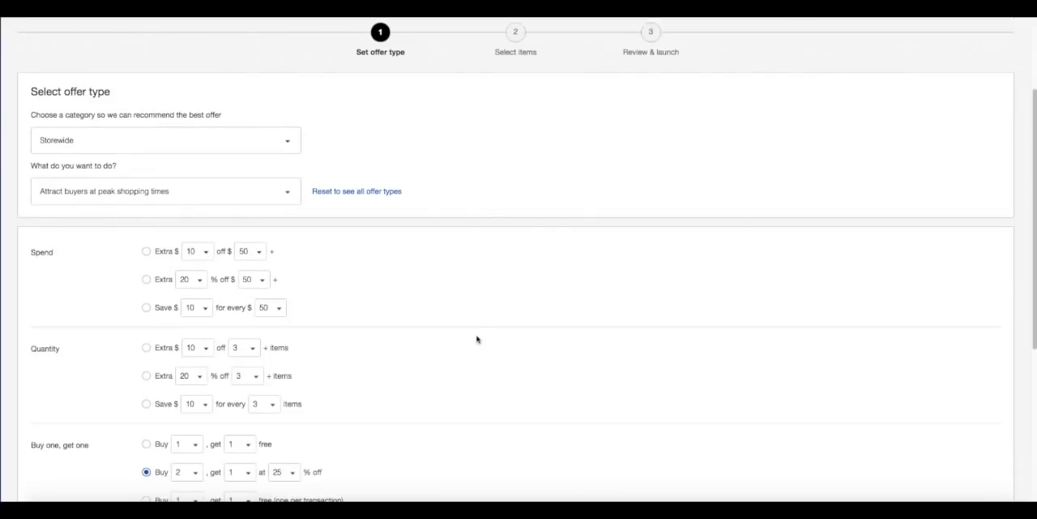
Examine the dollar amounts for the no-minimum-purchase "Extra $10 off" offer, and reselect the buy 2, get 1 at 25% off offer.
{"action": "scroll", "coordinate": [445, 326], "scroll_direction": "down", "scroll_amount": 4}
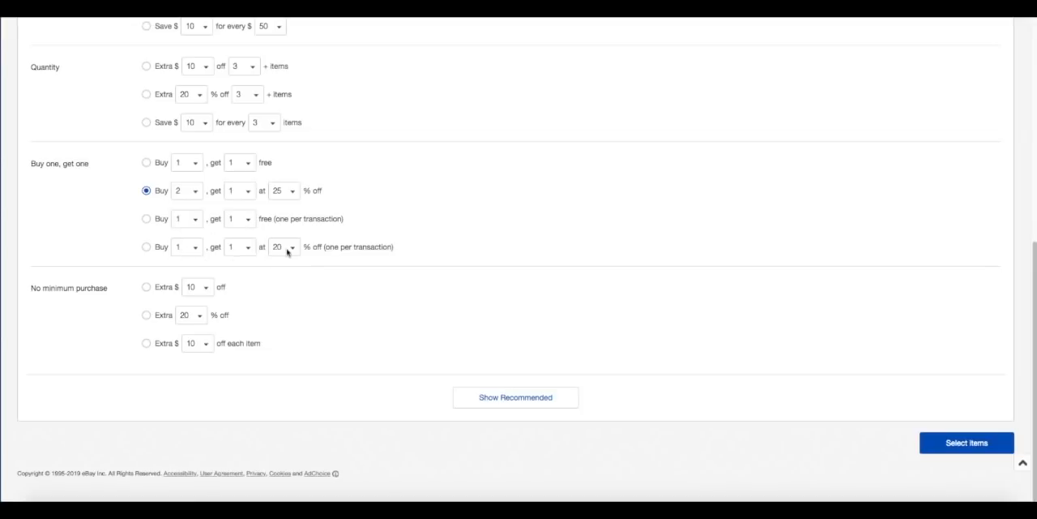
{"action": "left_click", "coordinate": [146, 287]}
{"action": "left_click", "coordinate": [201, 289]}
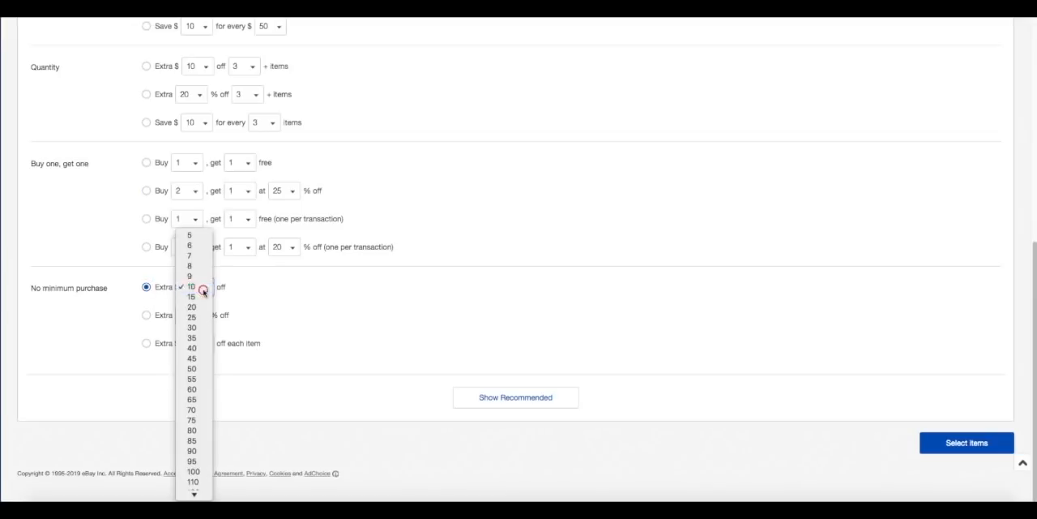
{"action": "left_click", "coordinate": [202, 289]}
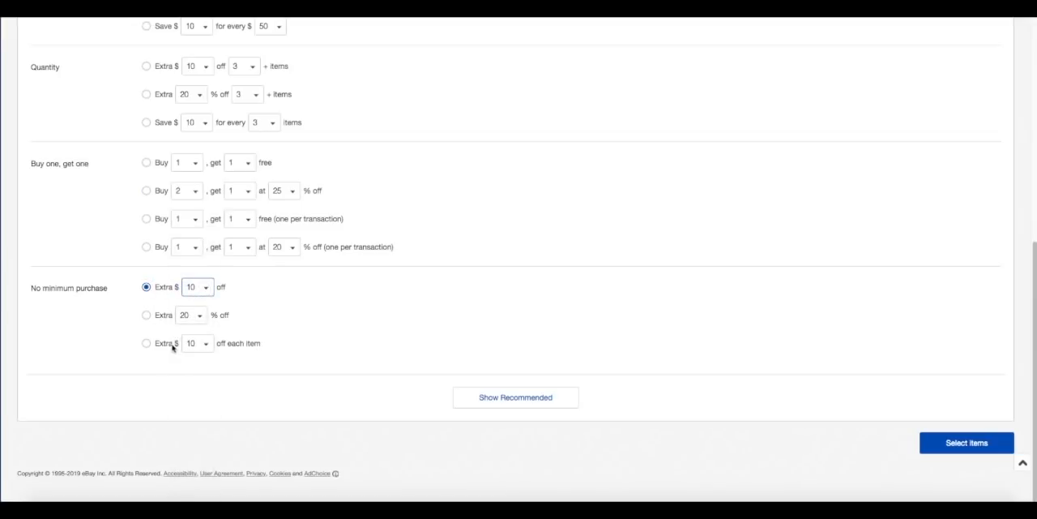
{"action": "left_click", "coordinate": [146, 191]}
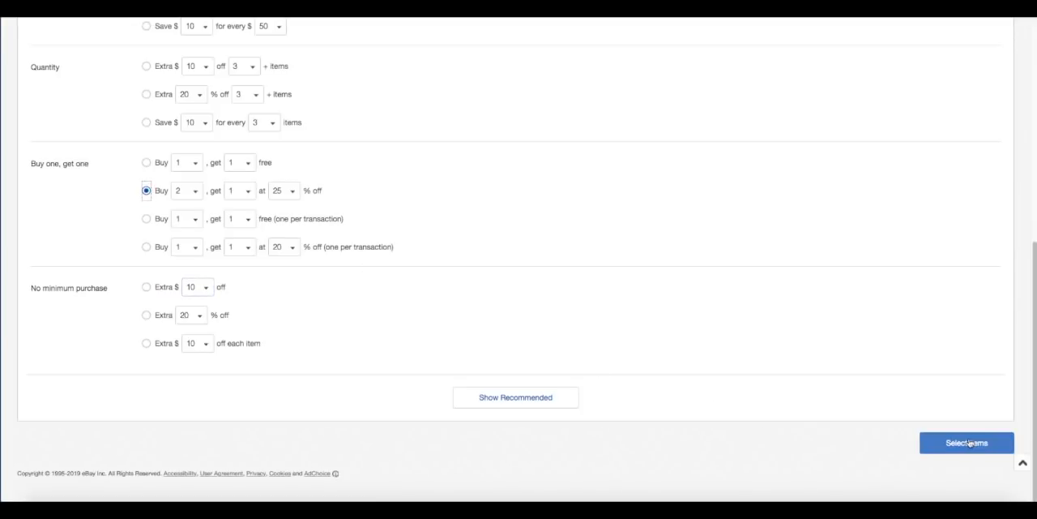
Proceed to item selection and create a rule that applies the offer to all inventory.
{"action": "left_click", "coordinate": [967, 443]}
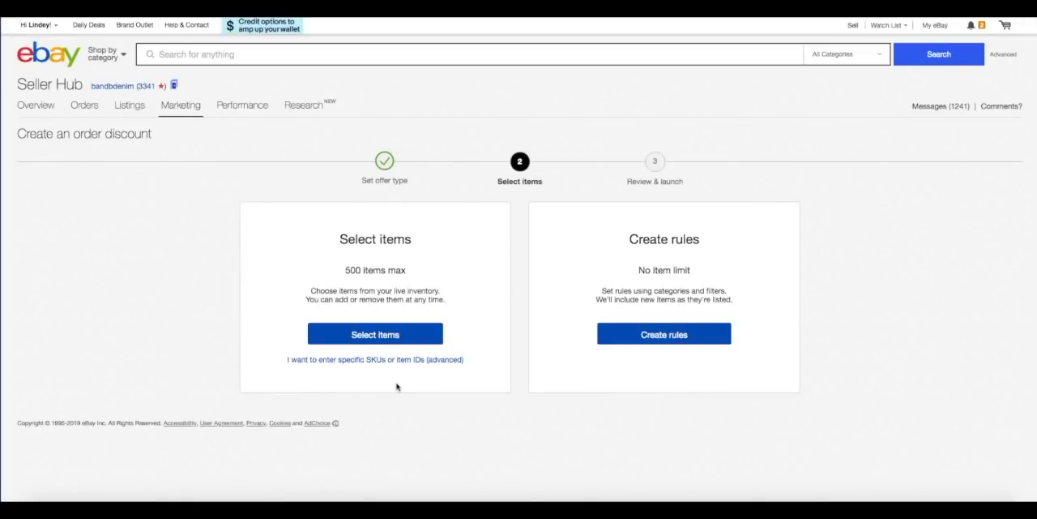
{"action": "left_click", "coordinate": [673, 338]}
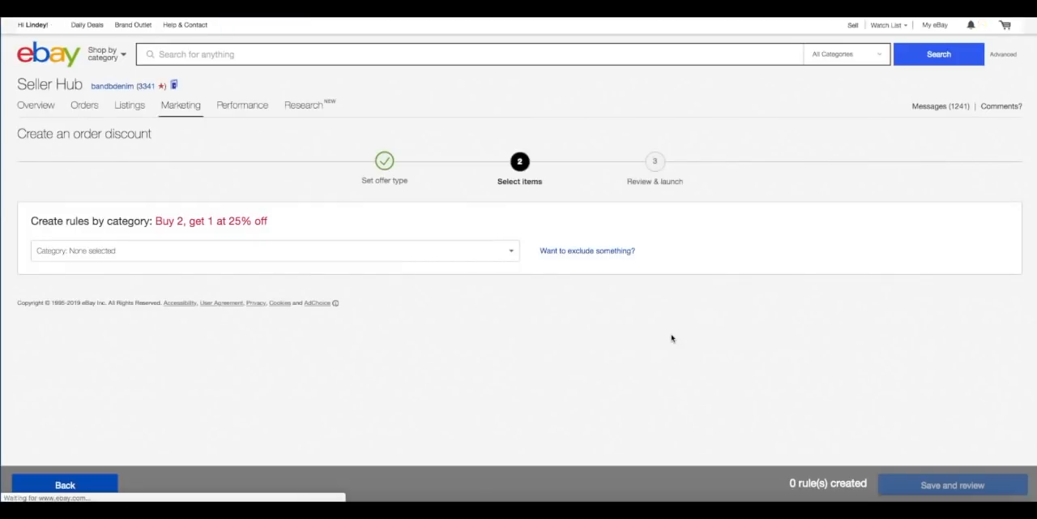
{"action": "left_click", "coordinate": [476, 255]}
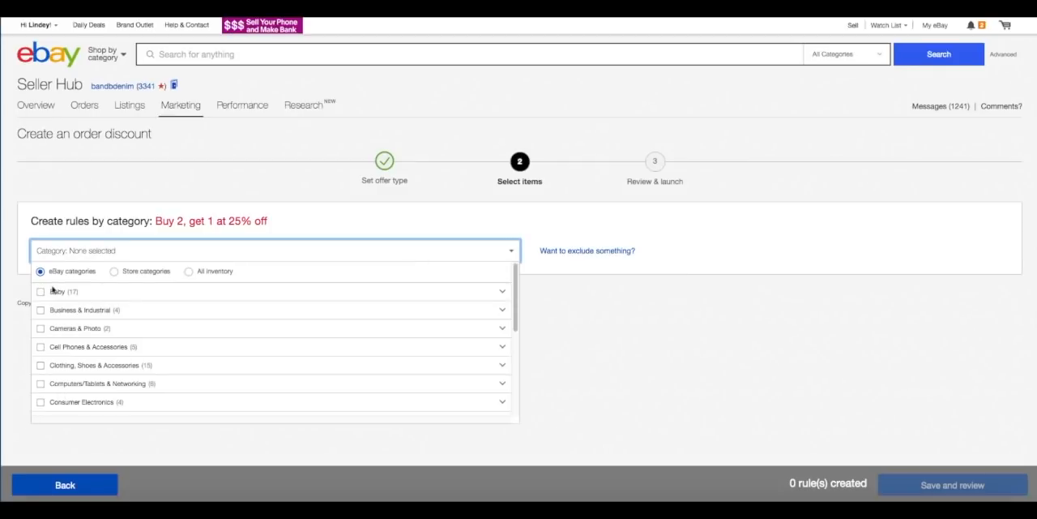
{"action": "left_click", "coordinate": [188, 272]}
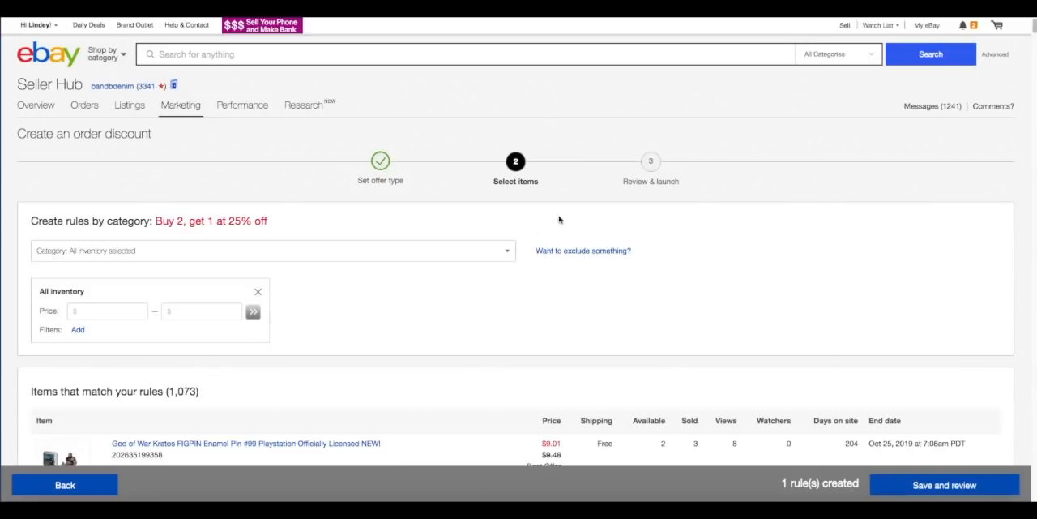
Examine the options for excluding items by Item ID, eBay Category or Store Category, and close the dialog without excluding anything.
{"action": "left_click", "coordinate": [579, 250]}
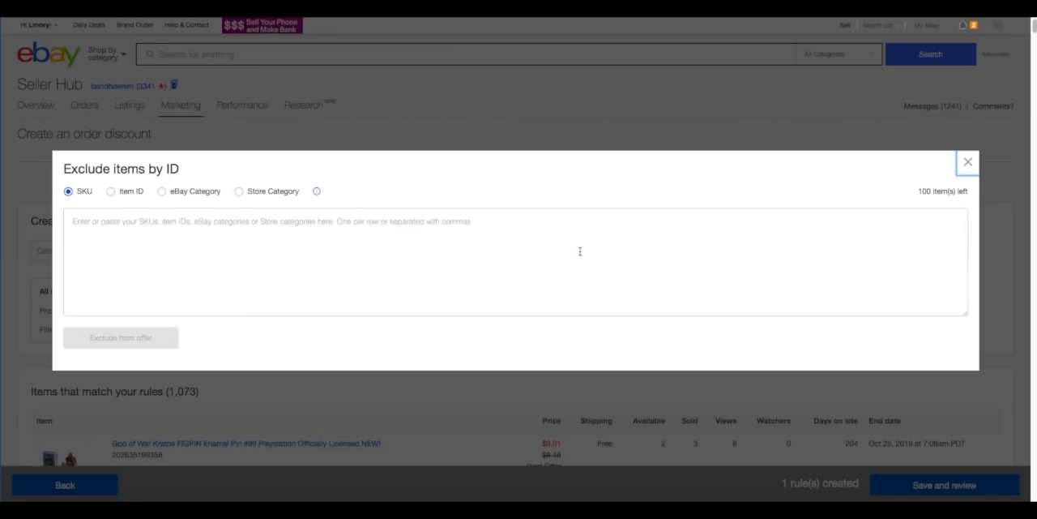
{"action": "left_click", "coordinate": [110, 192]}
{"action": "left_click", "coordinate": [163, 192]}
{"action": "left_click", "coordinate": [237, 191]}
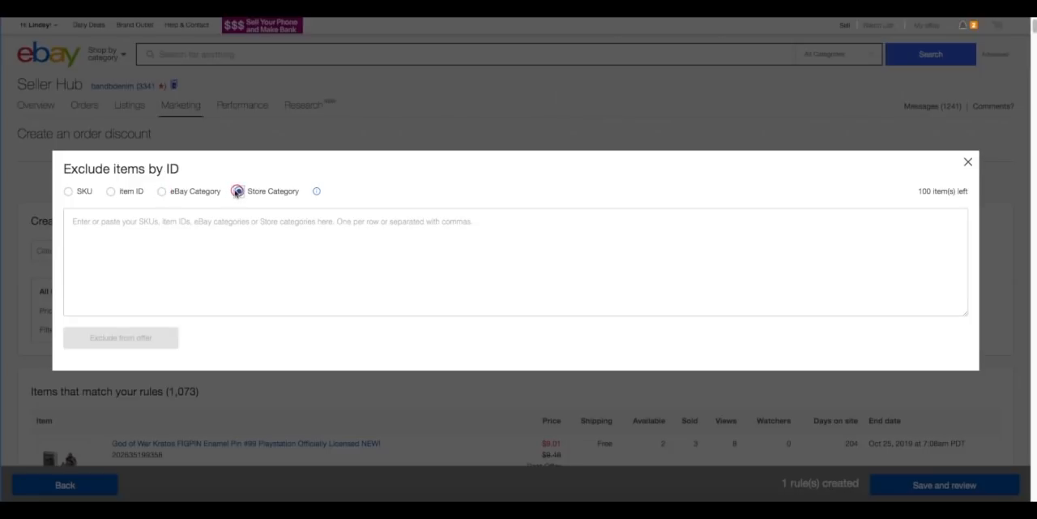
{"action": "left_click", "coordinate": [110, 192]}
{"action": "left_click", "coordinate": [967, 161]}
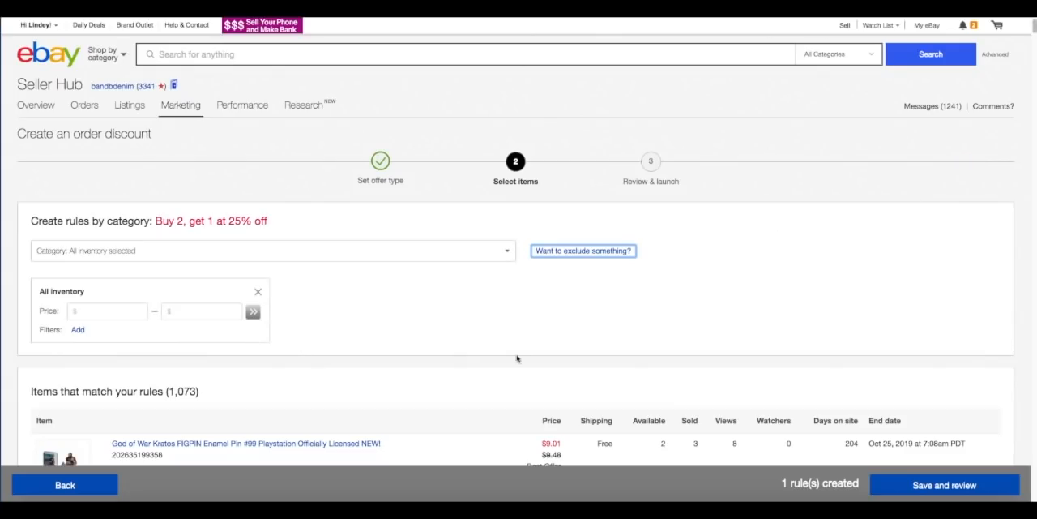
Save the rule for review and set the offer to end on Nov 10, 2019 at 10:00pm PST.
{"action": "scroll", "coordinate": [582, 355], "scroll_direction": "down", "scroll_amount": 2}
{"action": "left_click", "coordinate": [934, 484]}
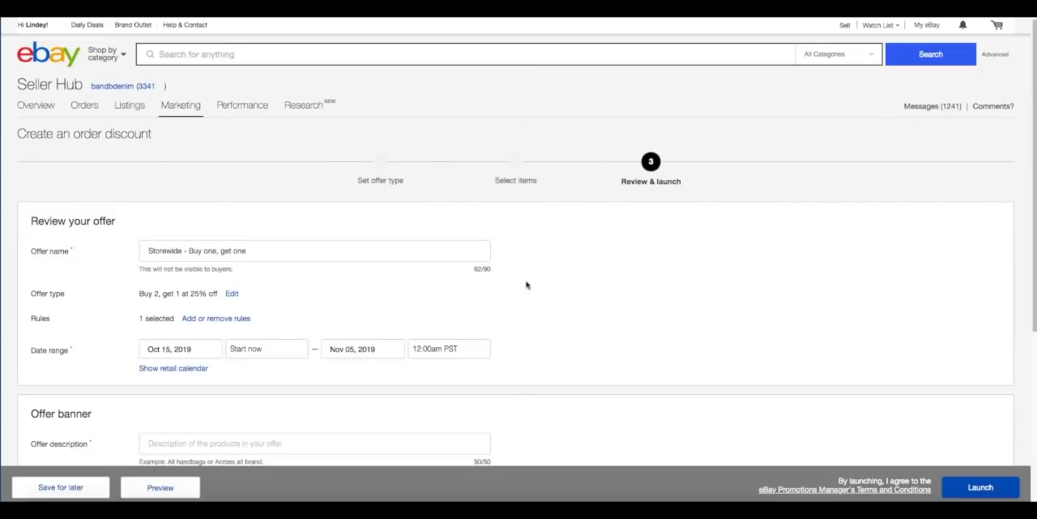
{"action": "scroll", "coordinate": [526, 284], "scroll_direction": "down", "scroll_amount": 3}
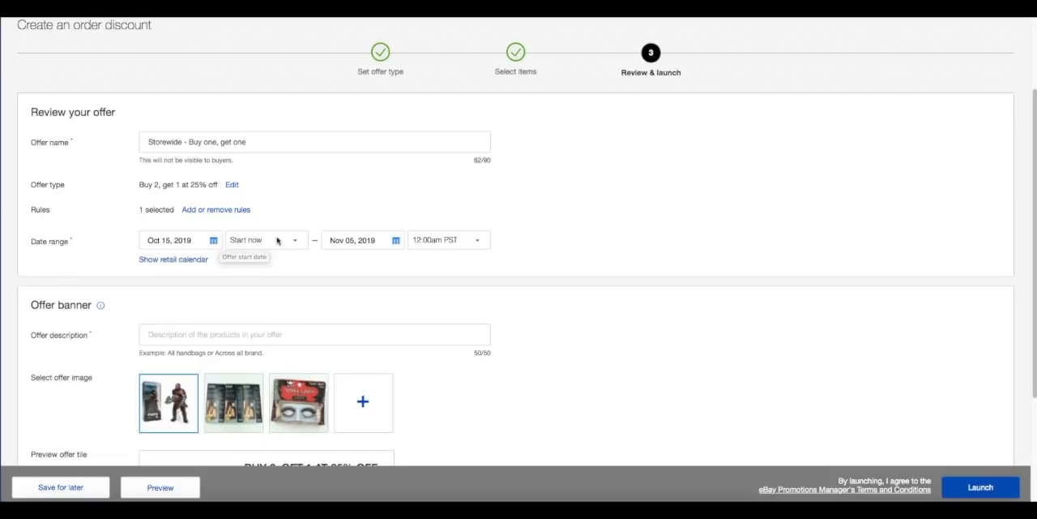
{"action": "left_click", "coordinate": [396, 240]}
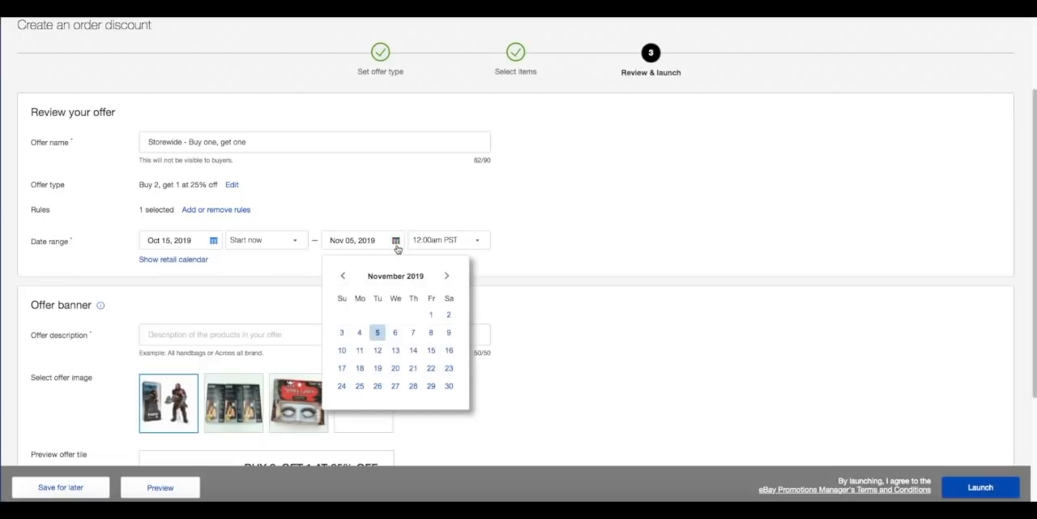
{"action": "left_click", "coordinate": [342, 351]}
{"action": "left_click", "coordinate": [430, 239]}
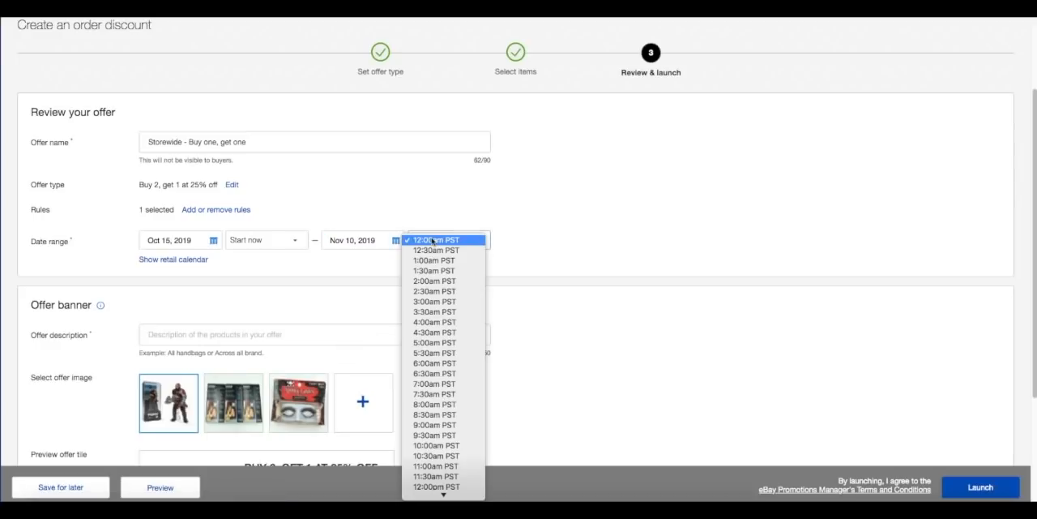
{"action": "mouse_move", "coordinate": [445, 493]}
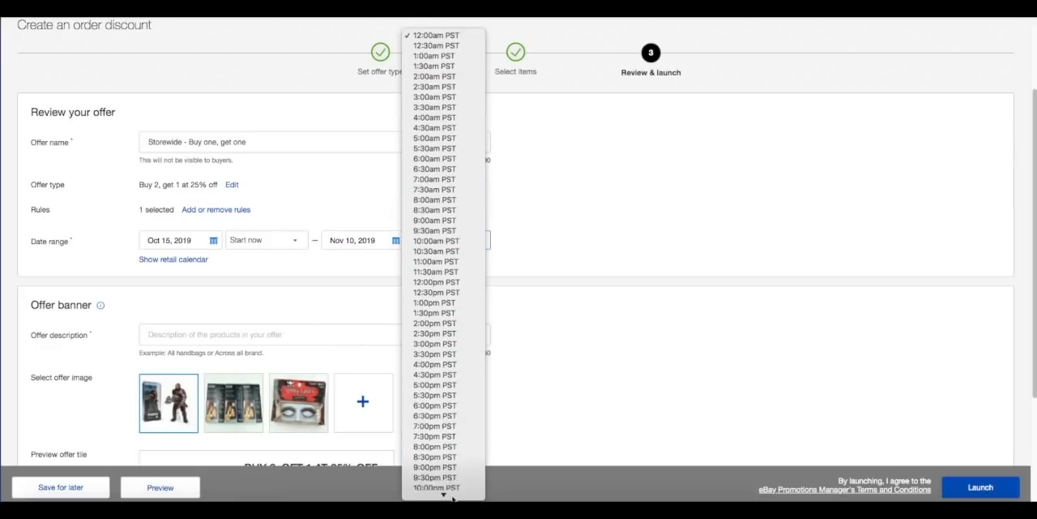
{"action": "left_click", "coordinate": [438, 462]}
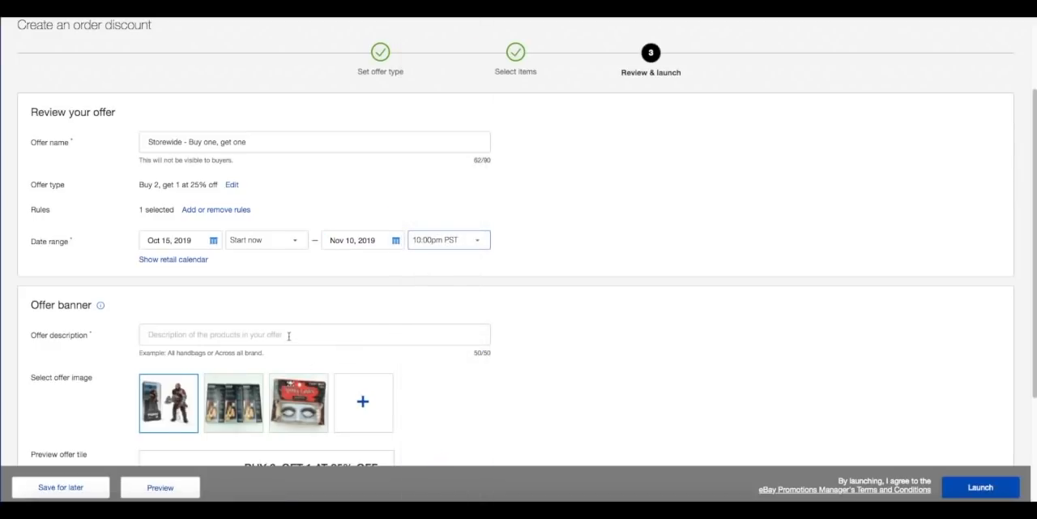
Complete the offer banner with the description "Buy 2 Get 1 25% off" and a custom Beauty Budget image, and launch the offer.
{"action": "left_click", "coordinate": [289, 334]}
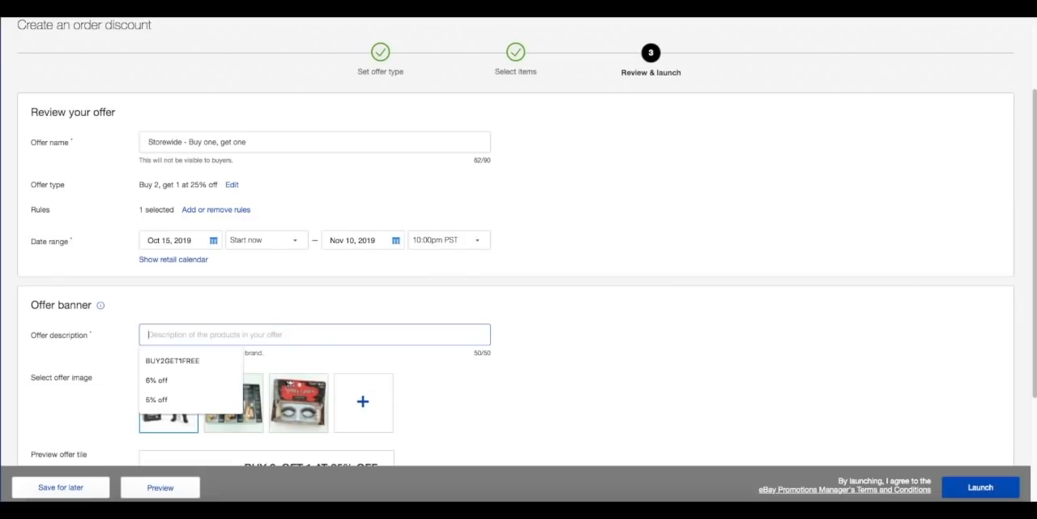
{"action": "type", "text": "Buy 2 Get 1 25%"}
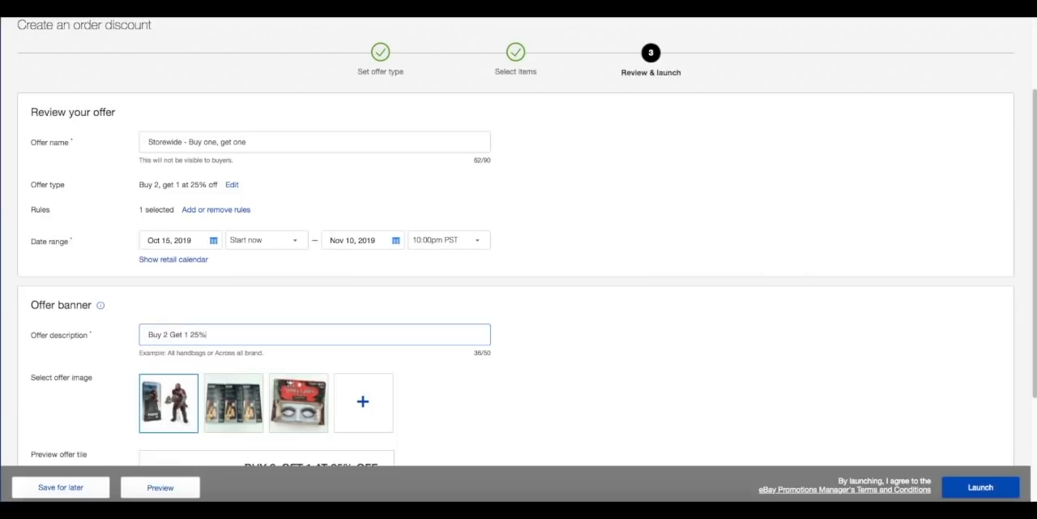
{"action": "left_click", "coordinate": [366, 400]}
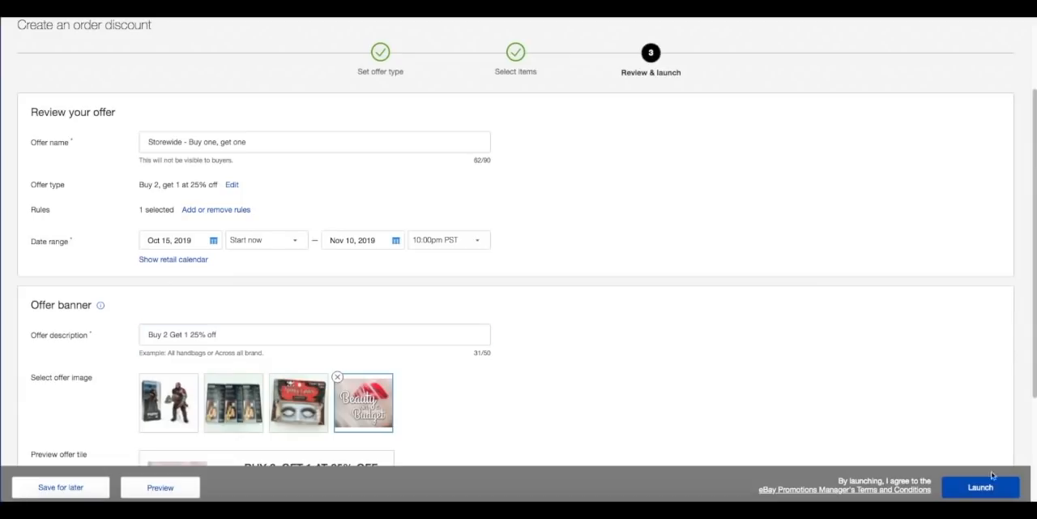
{"action": "left_click", "coordinate": [981, 487]}
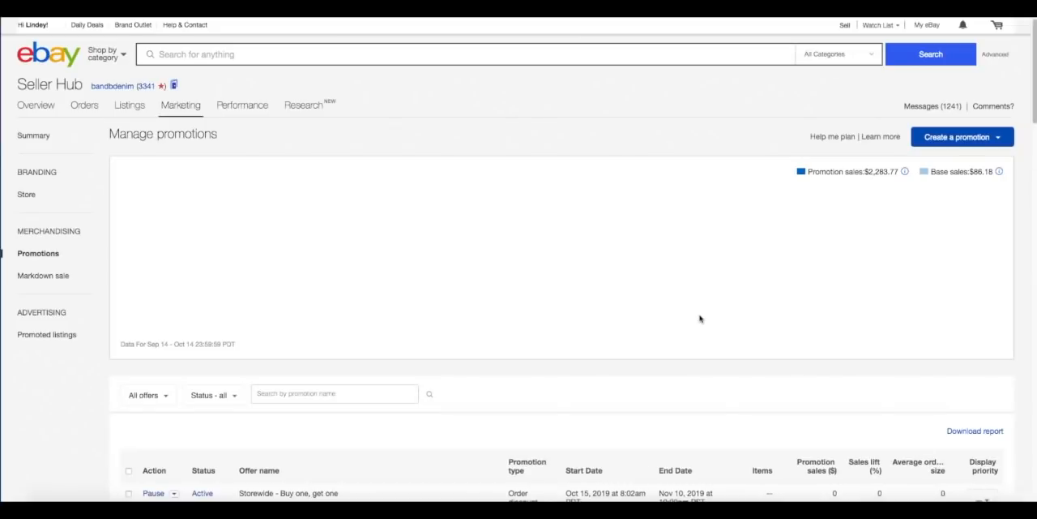
Try to set a display priority for the scheduled markdown sales in the promotions list.
{"action": "scroll", "coordinate": [700, 318], "scroll_direction": "down", "scroll_amount": 3}
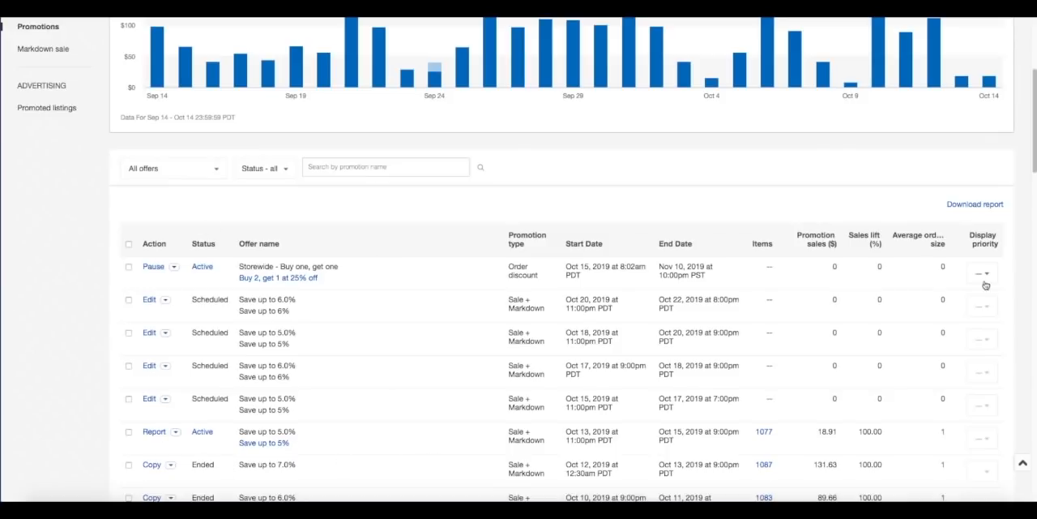
{"action": "left_click", "coordinate": [986, 314]}
{"action": "left_click", "coordinate": [991, 337]}
{"action": "left_click", "coordinate": [985, 393]}
{"action": "left_click", "coordinate": [986, 407]}
Set the display priority of the Storewide buy-one-get-one offer to 2.
{"action": "left_click", "coordinate": [988, 274]}
{"action": "left_click", "coordinate": [979, 311]}
{"action": "scroll", "coordinate": [979, 310], "scroll_direction": "down", "scroll_amount": 2}
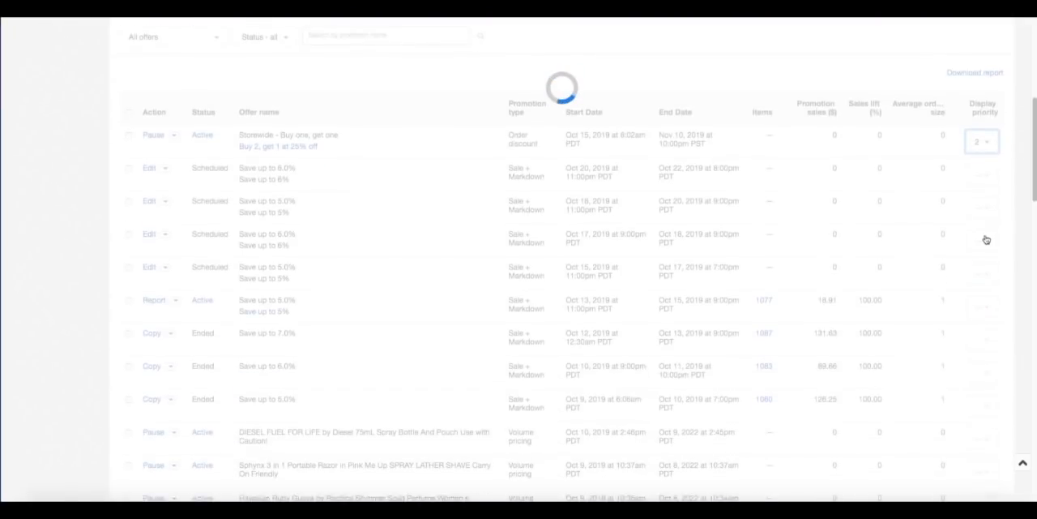
Set the display priority of the Storewide buy-one-get-one offer to 1.
{"action": "left_click", "coordinate": [988, 143]}
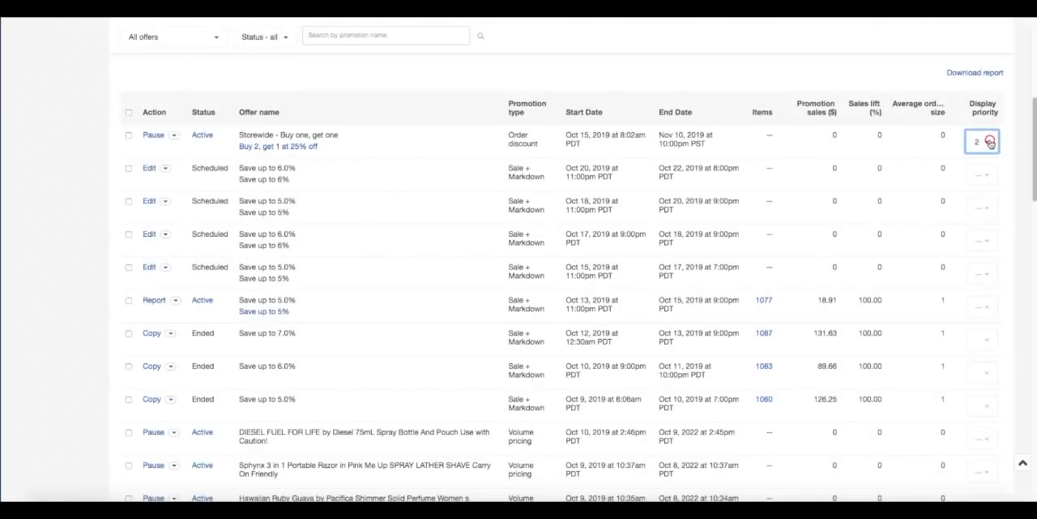
{"action": "left_click", "coordinate": [980, 161]}
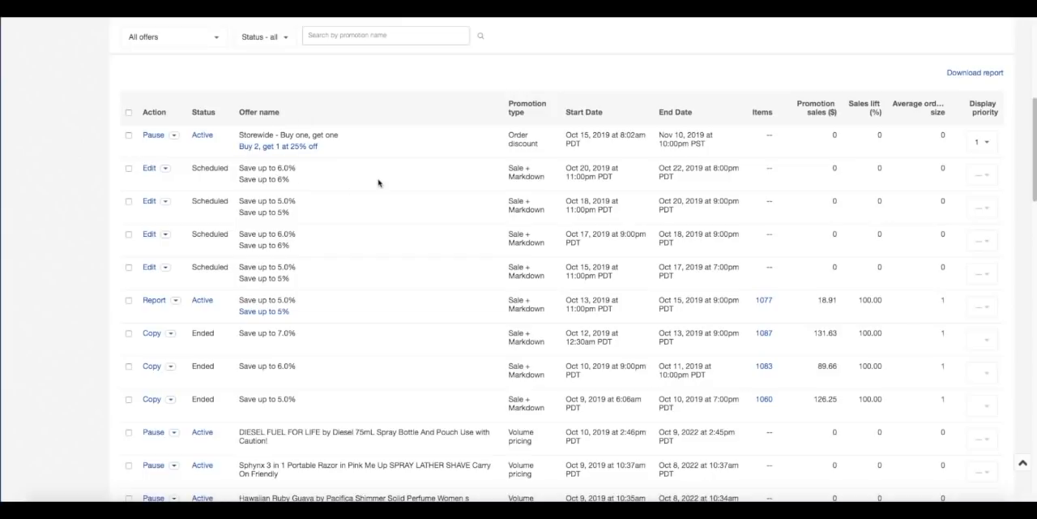
{"action": "scroll", "coordinate": [439, 233], "scroll_direction": "up", "scroll_amount": 3}
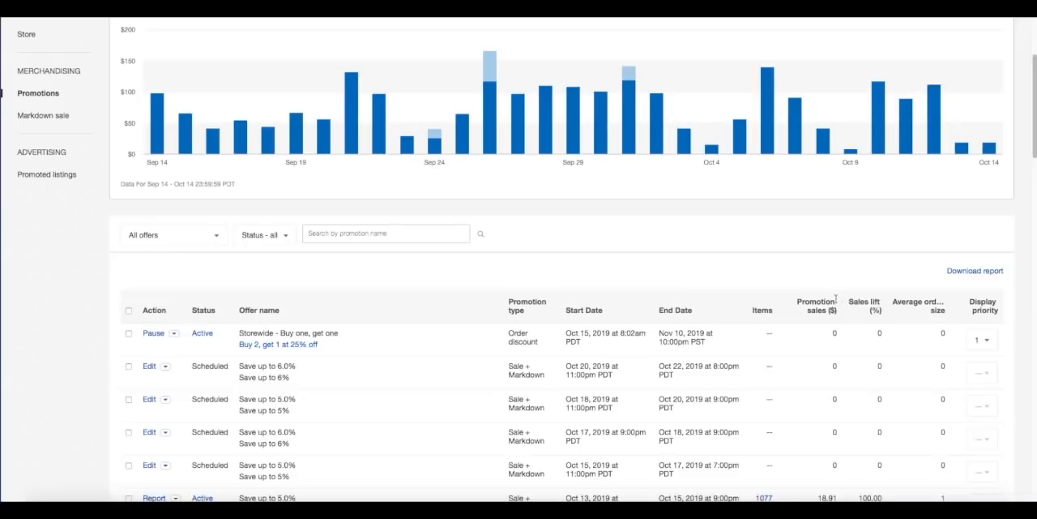
{"action": "scroll", "coordinate": [836, 298], "scroll_direction": "down", "scroll_amount": 1}
{"action": "scroll", "coordinate": [833, 298], "scroll_direction": "down", "scroll_amount": 2}
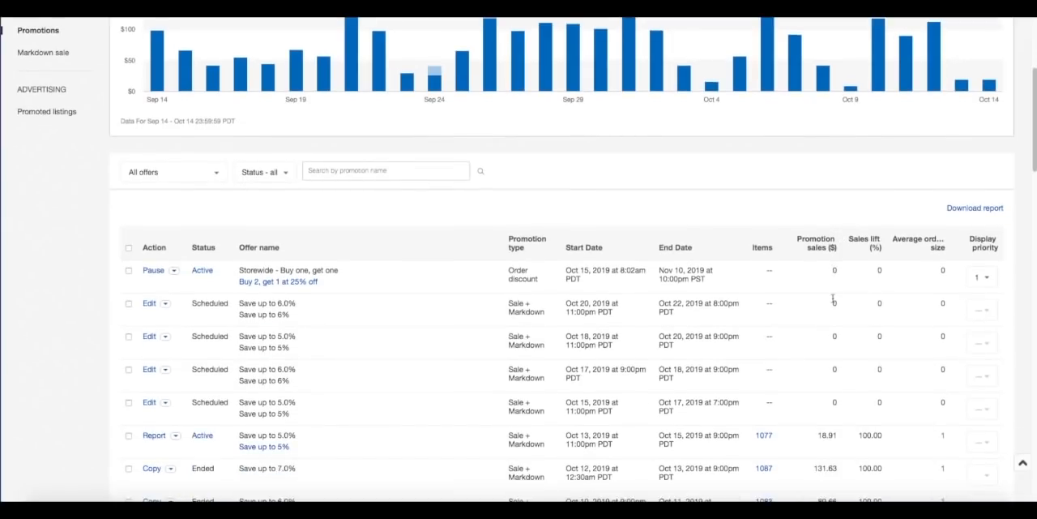